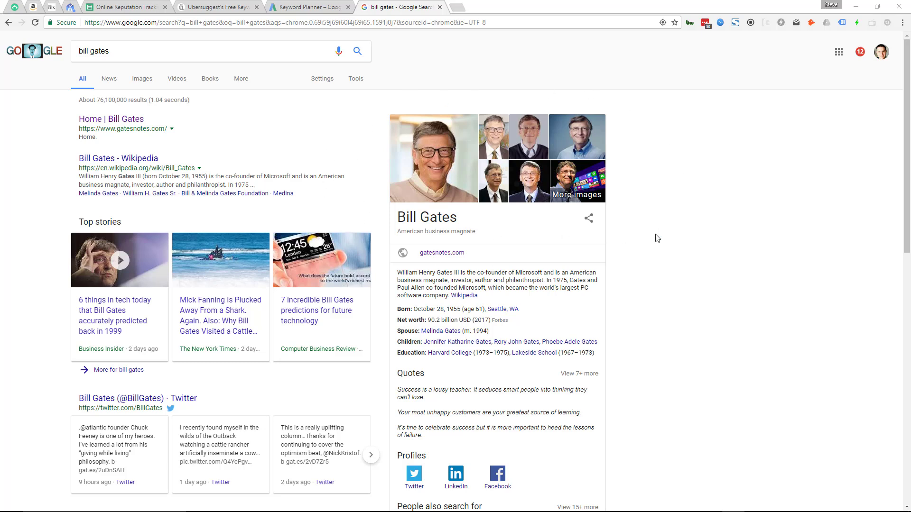
# Open the Online Reputation Tracking Template and review the instructions for searching the brand name and recording each result's URL under 1/1/2018
pyautogui.click(125, 7)
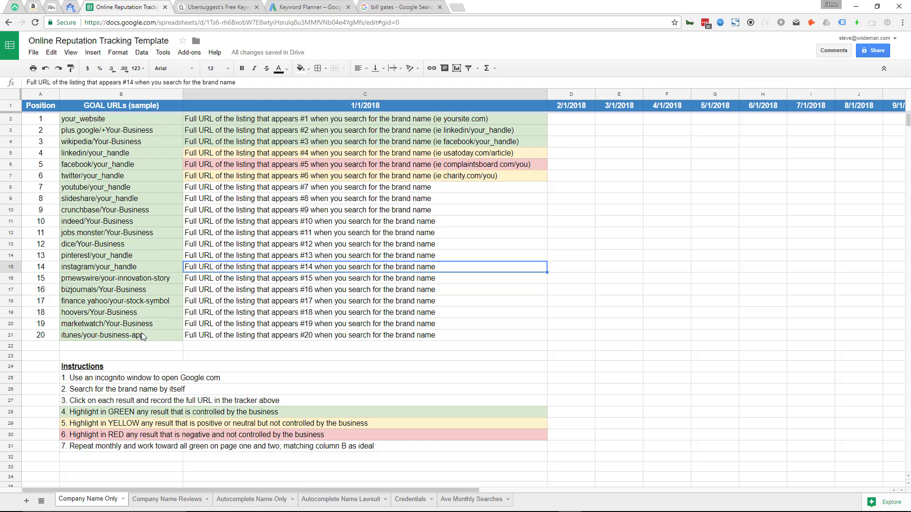
pyautogui.click(138, 380)
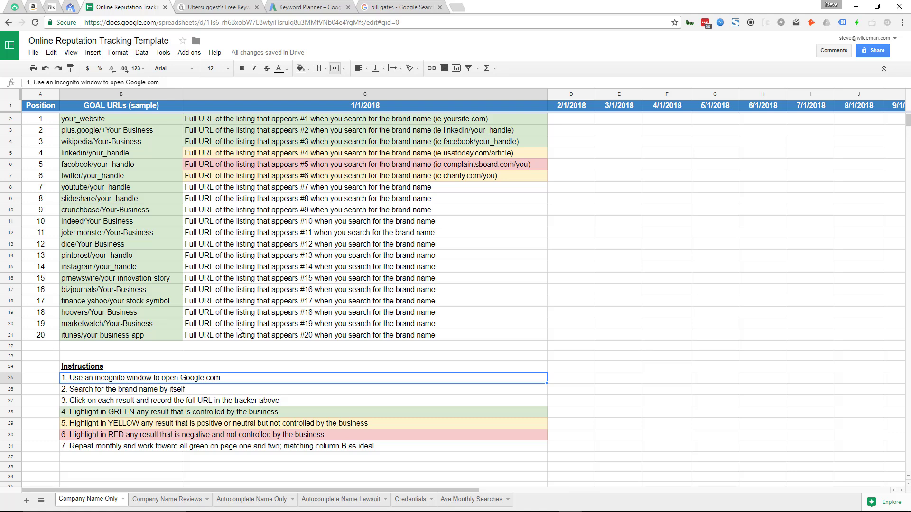
pyautogui.click(212, 404)
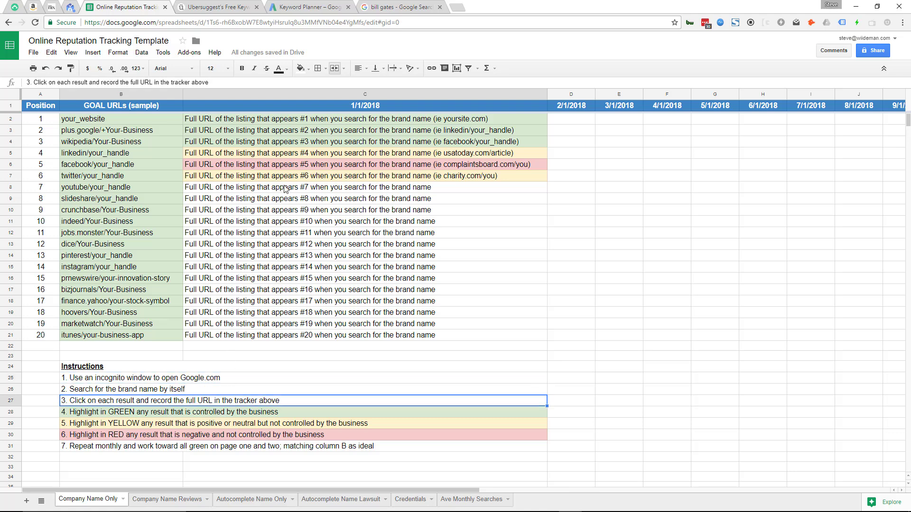
pyautogui.click(323, 23)
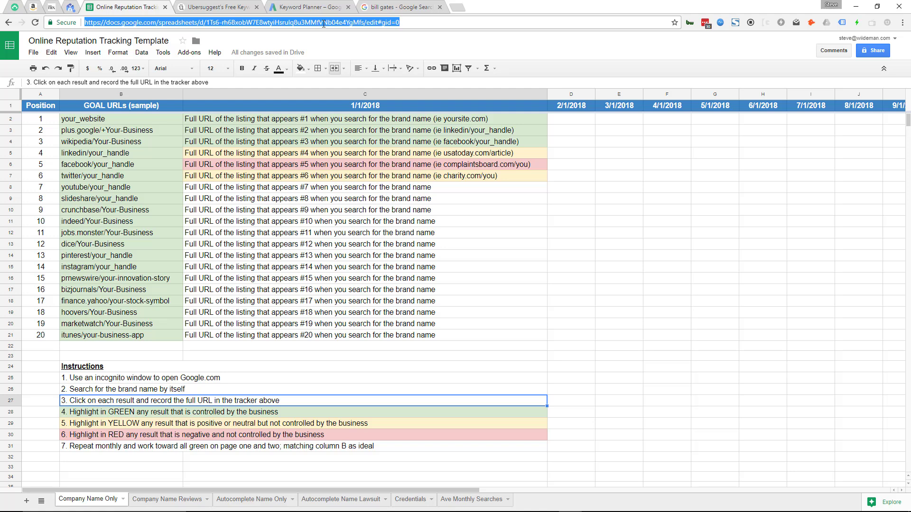
pyautogui.click(334, 125)
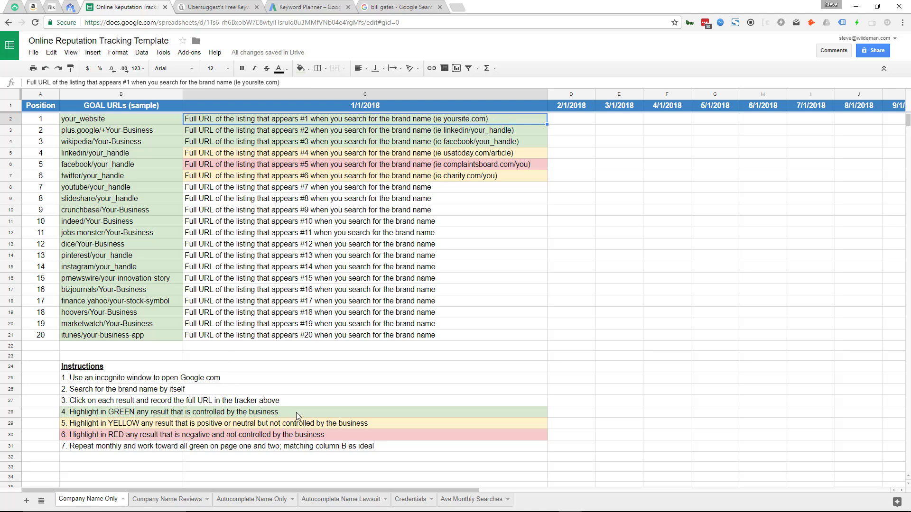
# Review the green, yellow and red highlighting rules in the instructions and the red example entry for position 5
pyautogui.moveTo(296, 412); pyautogui.dragTo(294, 436)
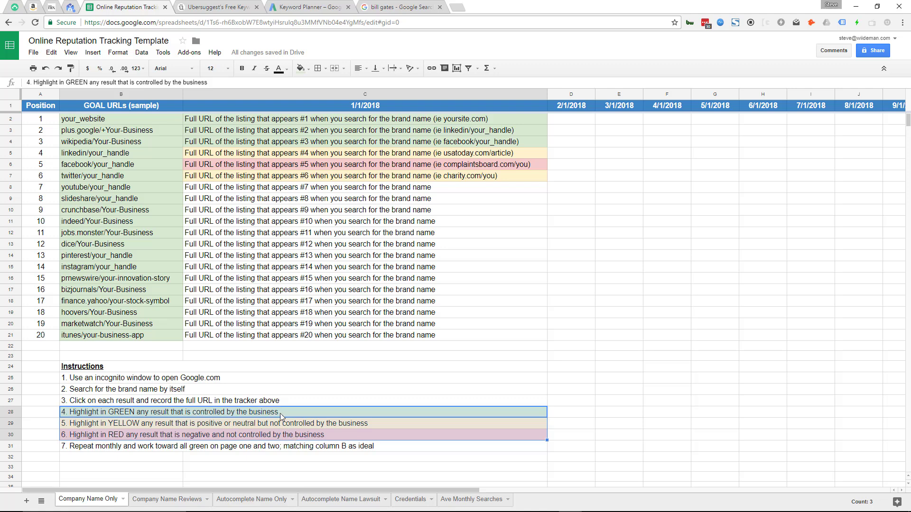
pyautogui.click(282, 413)
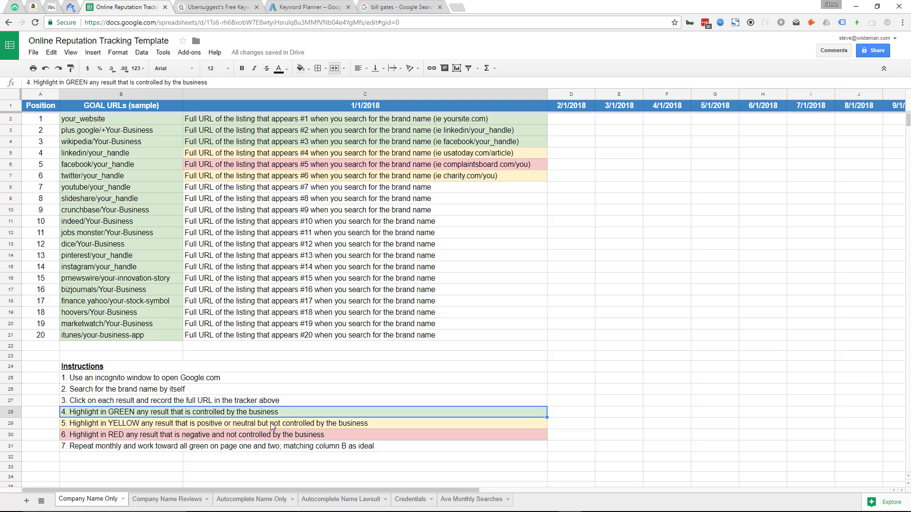
pyautogui.click(272, 425)
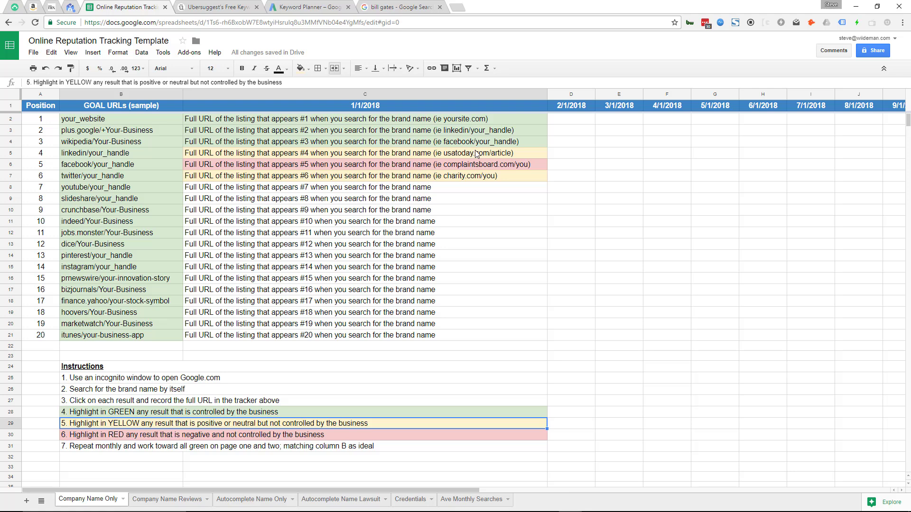
pyautogui.click(337, 436)
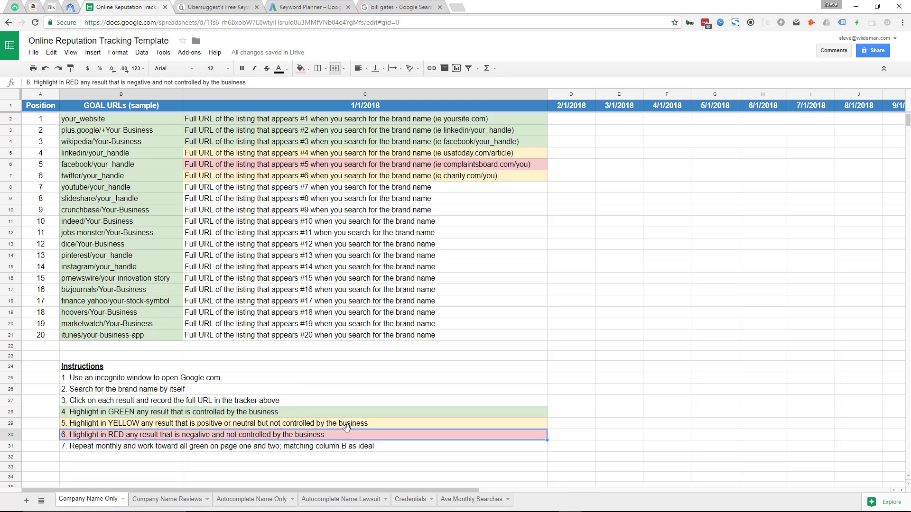
pyautogui.click(473, 166)
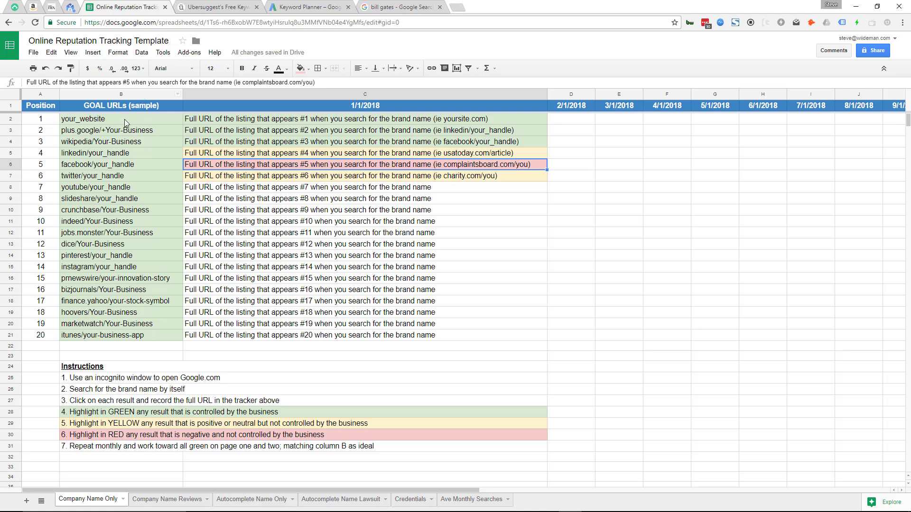
# Review the sample goal URLs for positions 1 to 20, including the Pinterest, Instagram and SlideShare entries
pyautogui.moveTo(128, 121); pyautogui.dragTo(133, 338)
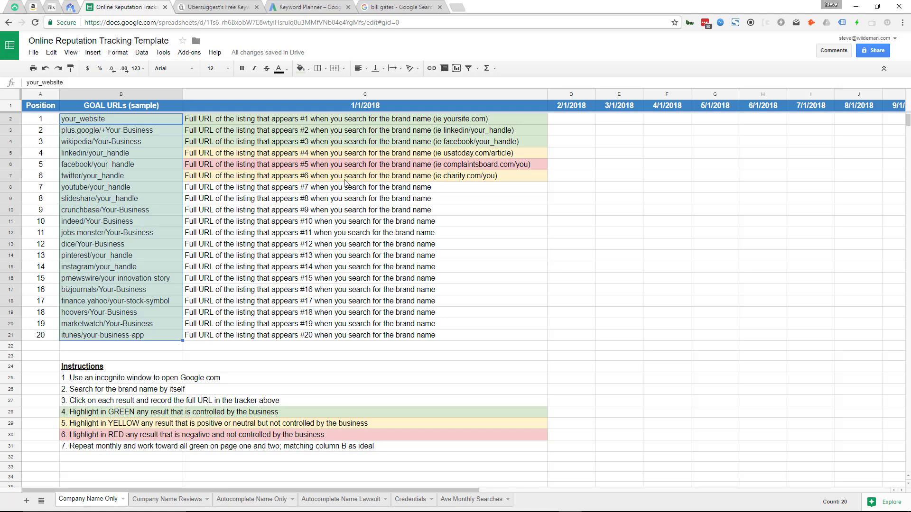
pyautogui.click(156, 118)
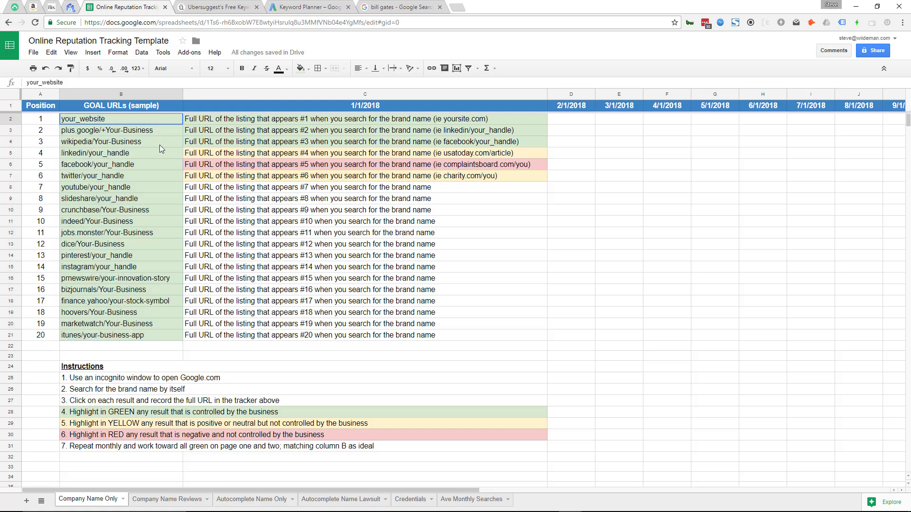
pyautogui.keyDown('shift'); pyautogui.click(156, 333); pyautogui.keyUp('shift')
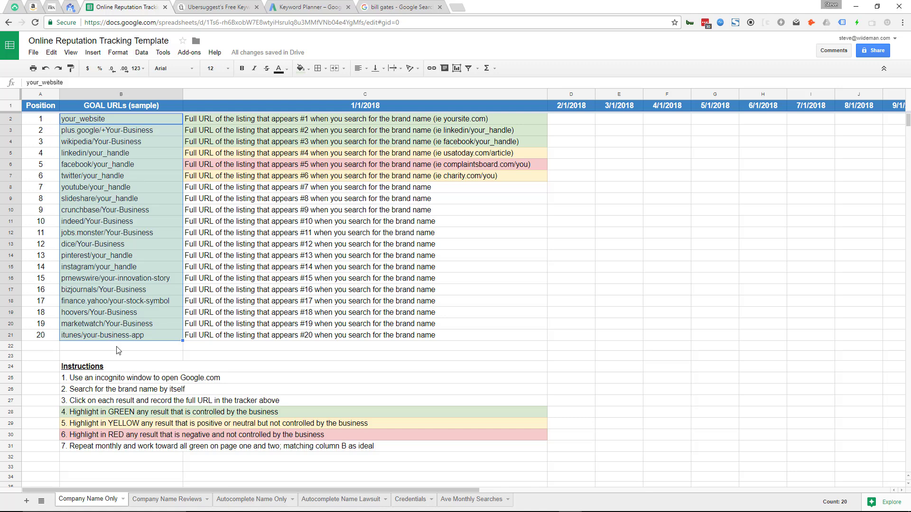
pyautogui.moveTo(114, 258); pyautogui.dragTo(115, 267)
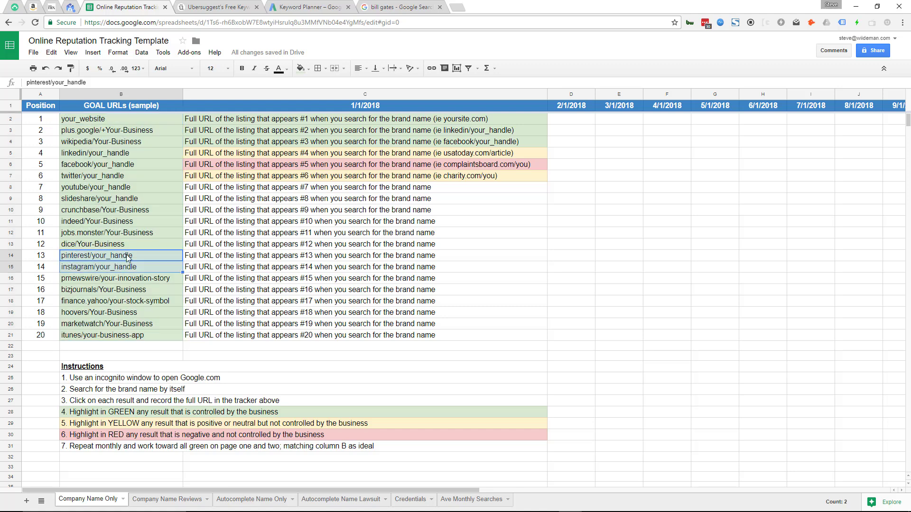
pyautogui.click(109, 199)
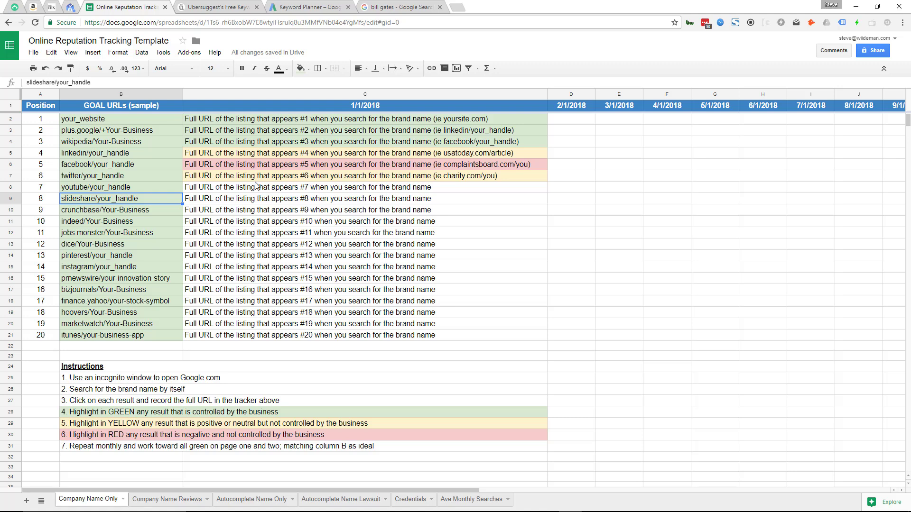
# Examine the 2/1/2018 column for positions 1 to 20 against the goal URLs
pyautogui.click(573, 110)
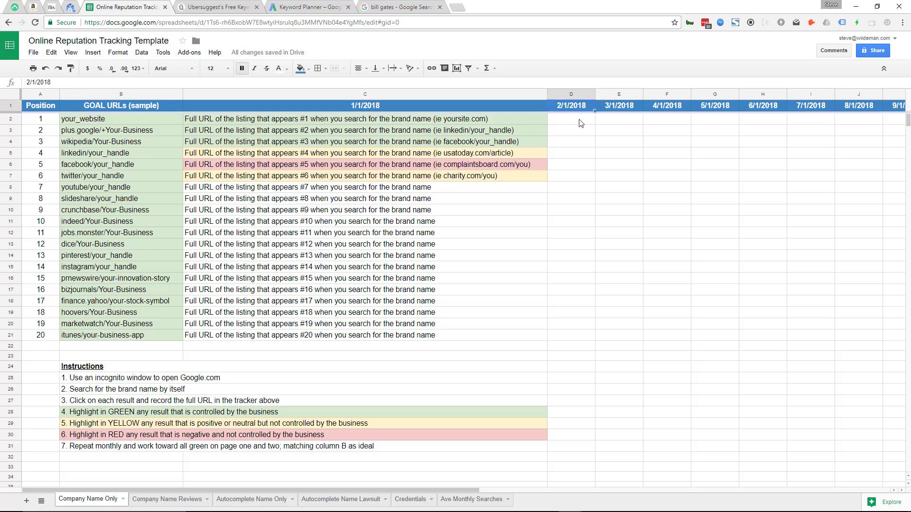
pyautogui.moveTo(581, 124); pyautogui.dragTo(588, 329)
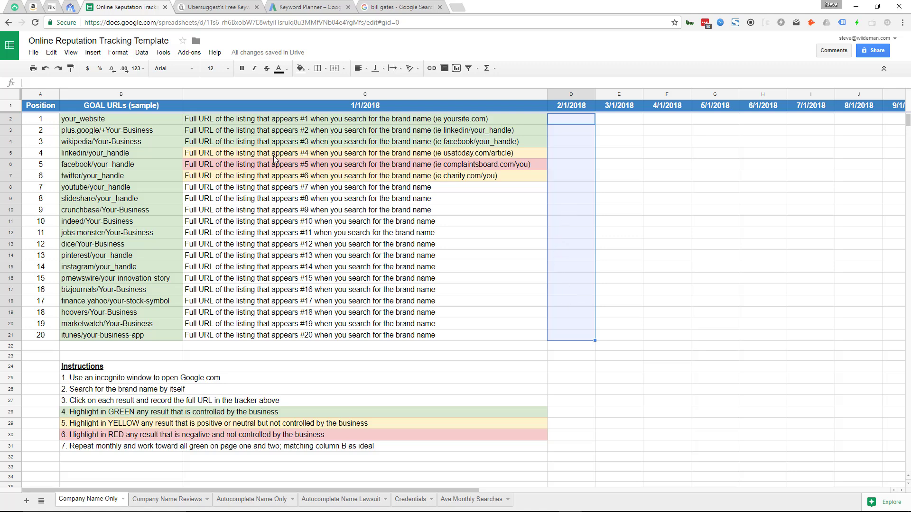
pyautogui.moveTo(160, 121); pyautogui.dragTo(140, 336)
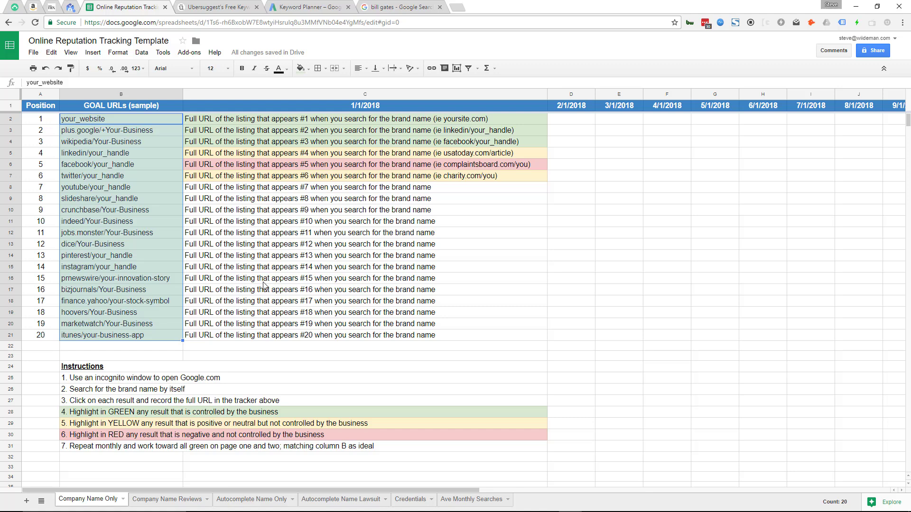
# Open the Company Name Reviews sheet and review the instruction to search the brand name with the word "reviews"
pyautogui.click(166, 501)
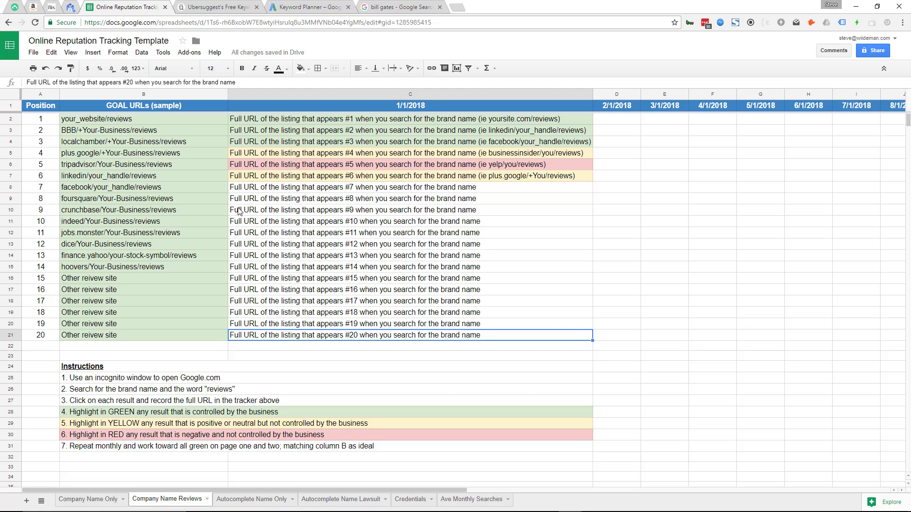
pyautogui.click(175, 392)
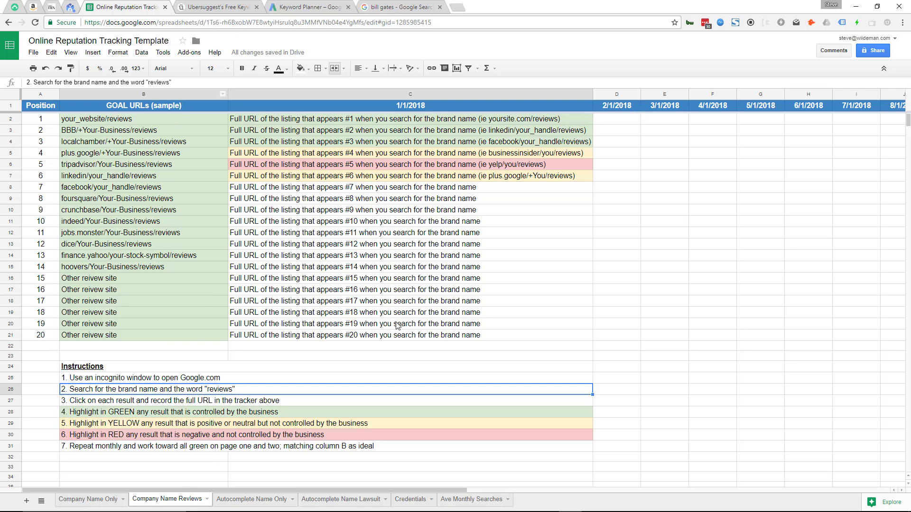
# Open the Autocomplete Name Only sheet, view Google's search predictions for "bill gates", and return to the template
pyautogui.click(253, 503)
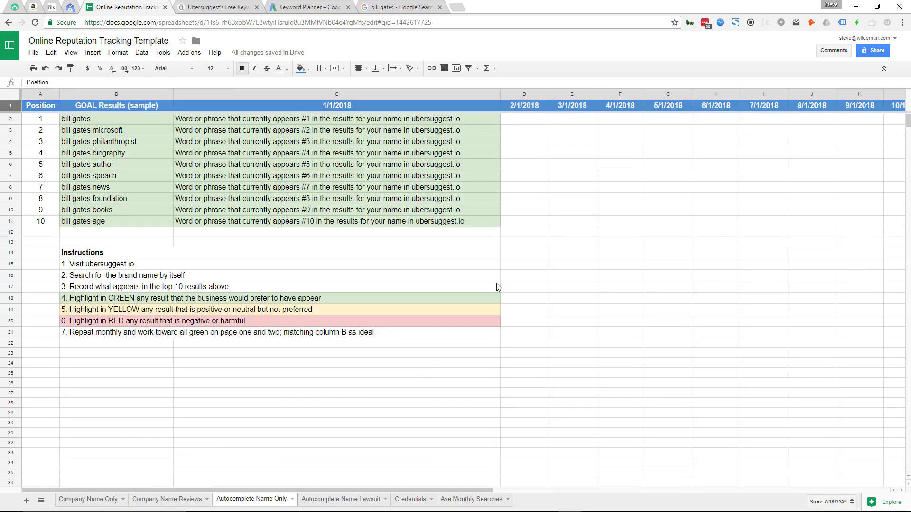
pyautogui.click(416, 6)
pyautogui.click(200, 52)
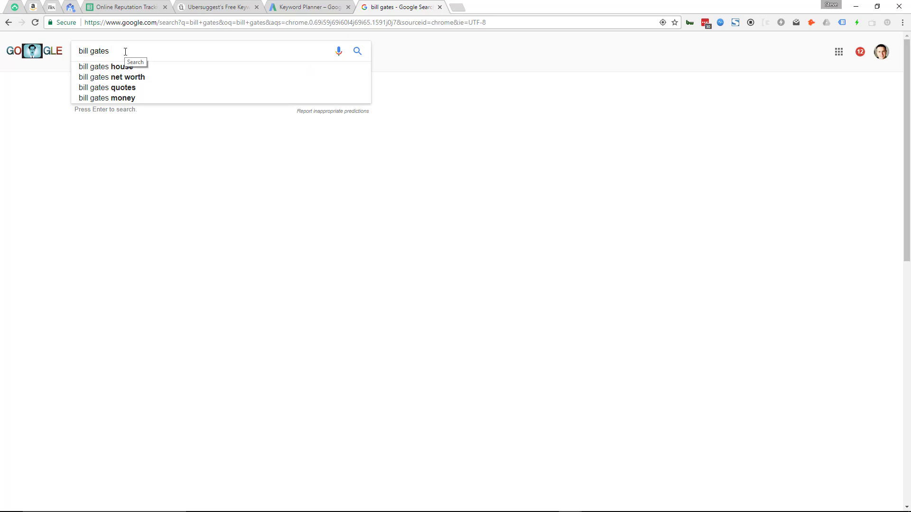
pyautogui.press('Escape')
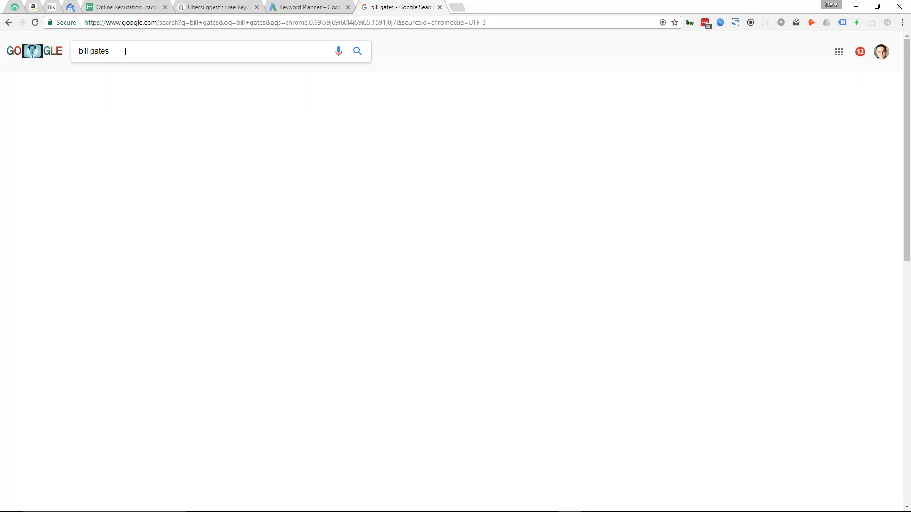
pyautogui.click(123, 7)
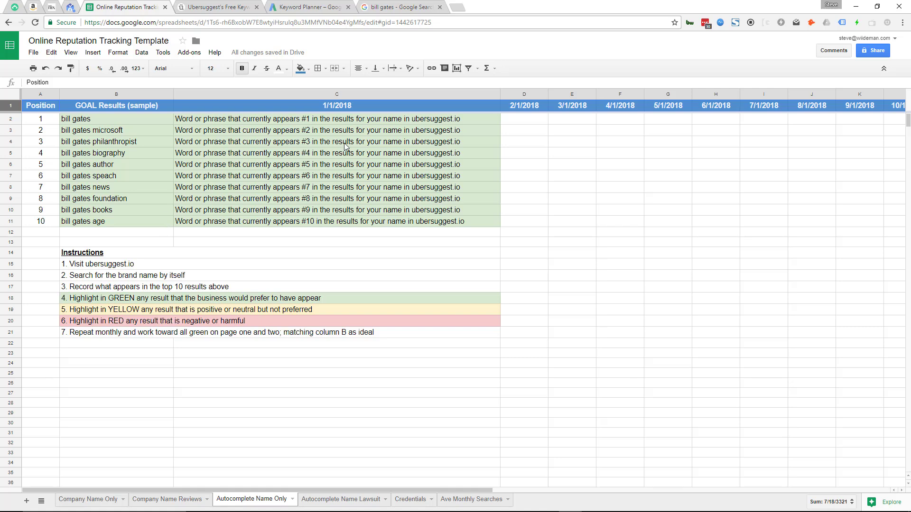
# Switch to Ubersuggest and examine the top keyword suggestions for "bill gates"
pyautogui.click(220, 9)
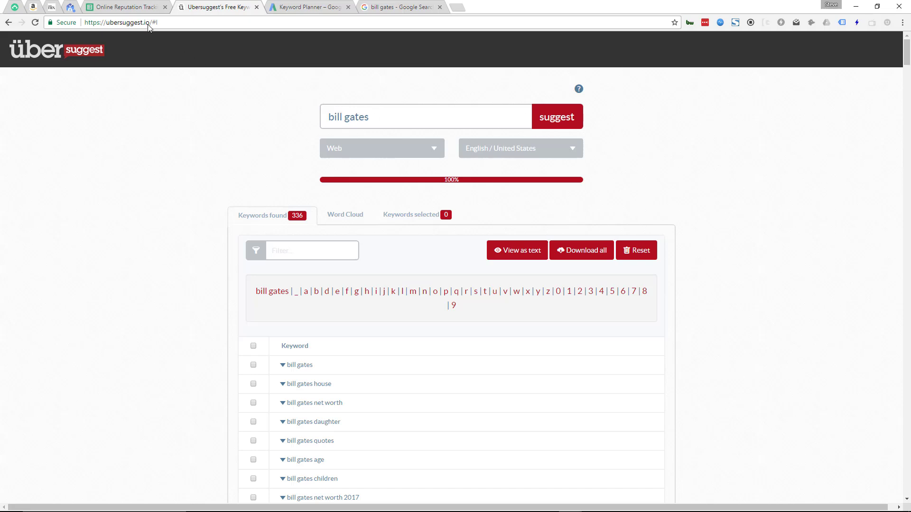
pyautogui.scroll(-1, 157, 215)
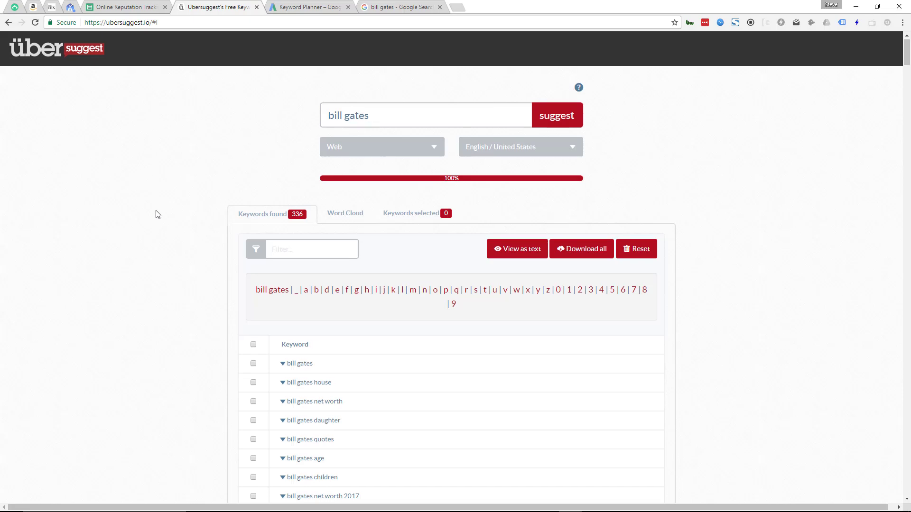
pyautogui.scroll(-4, 157, 215)
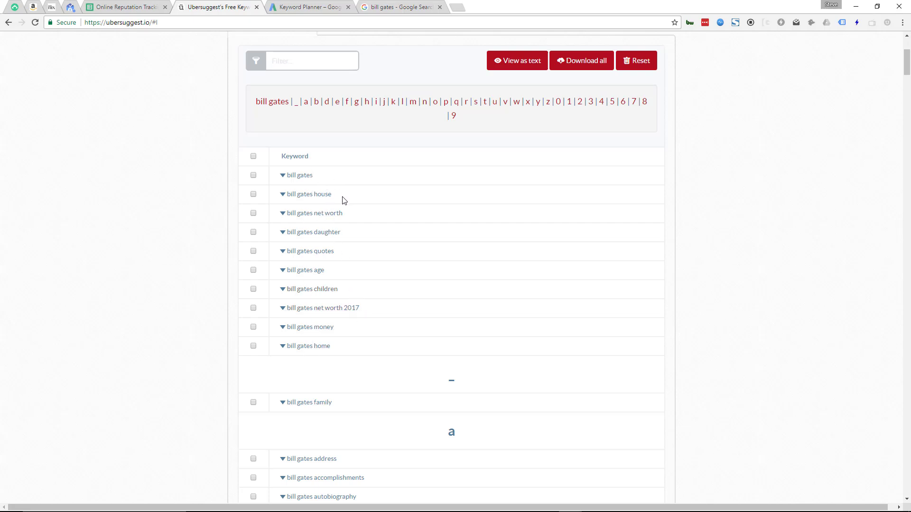
# Select the ten 1/1/2018 result cells in the autocomplete tracker and compare them with the Ubersuggest keyword list
pyautogui.click(143, 7)
pyautogui.click(335, 122)
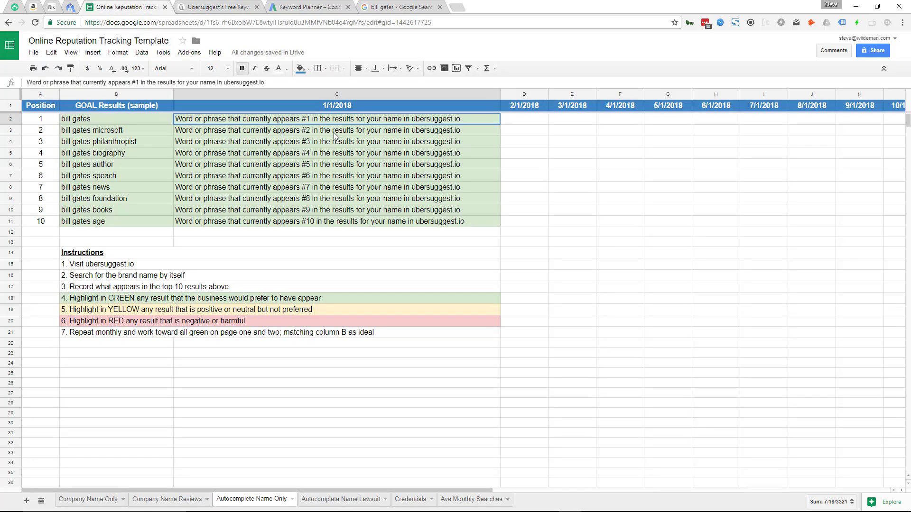
pyautogui.moveTo(334, 136); pyautogui.dragTo(336, 222)
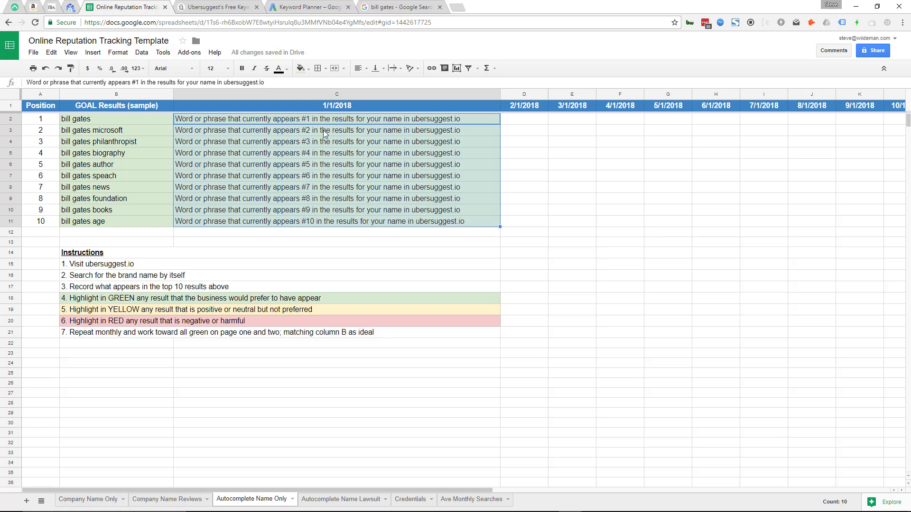
pyautogui.click(226, 9)
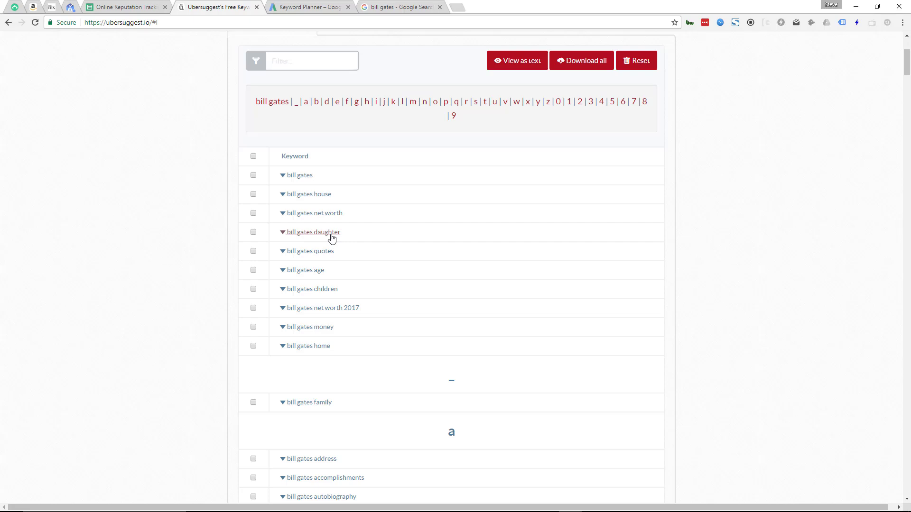
# Return to the tracking template and review the ten sample goal results, from "bill gates" through "bill gates age"
pyautogui.click(134, 7)
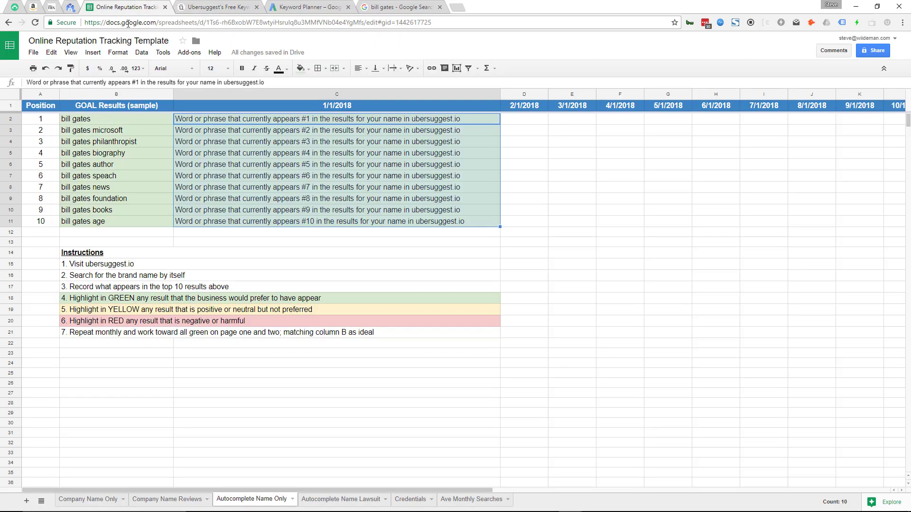
pyautogui.click(141, 127)
pyautogui.click(136, 142)
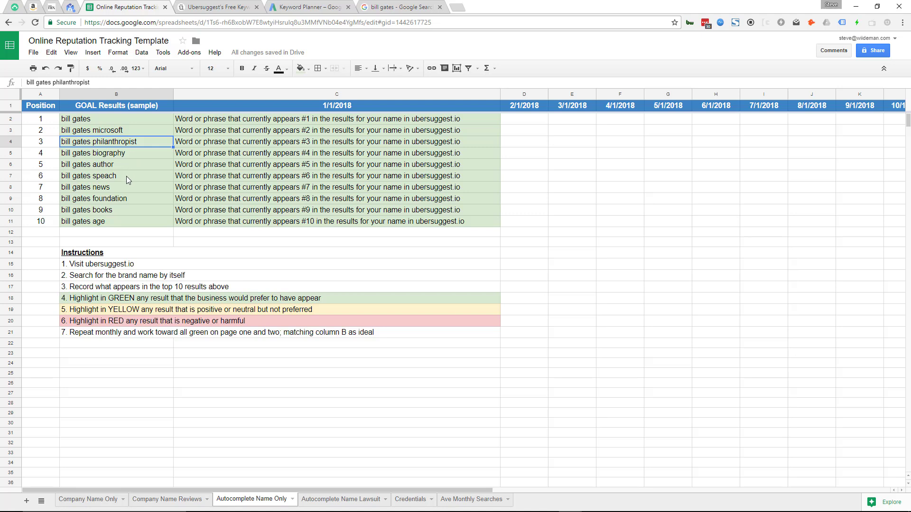
pyautogui.click(112, 211)
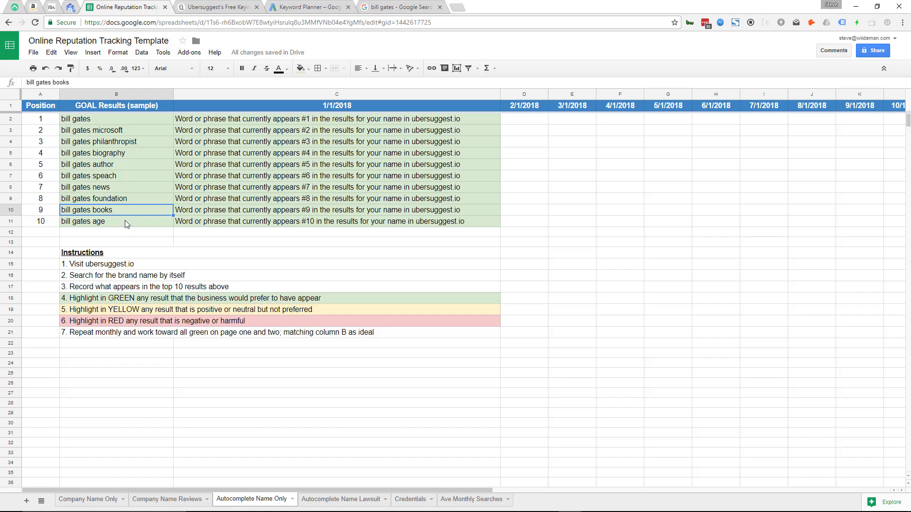
pyautogui.click(126, 224)
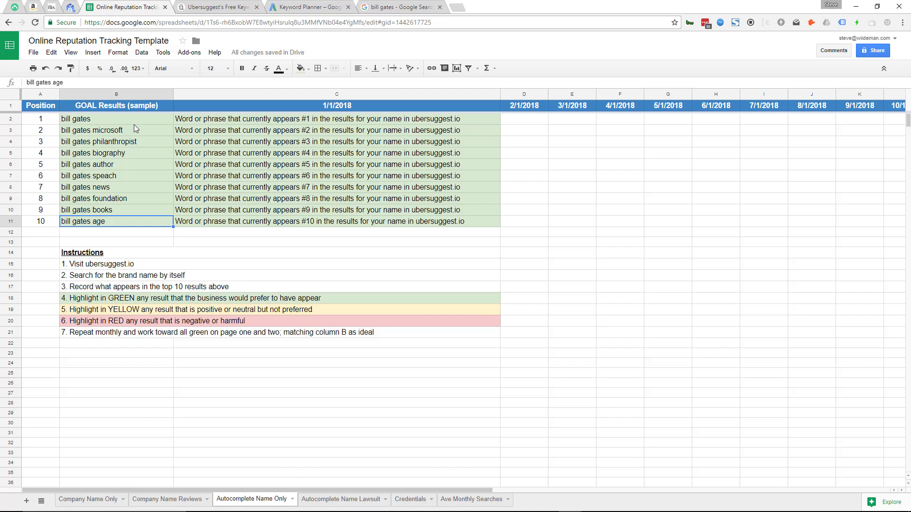
pyautogui.moveTo(135, 123); pyautogui.dragTo(121, 228)
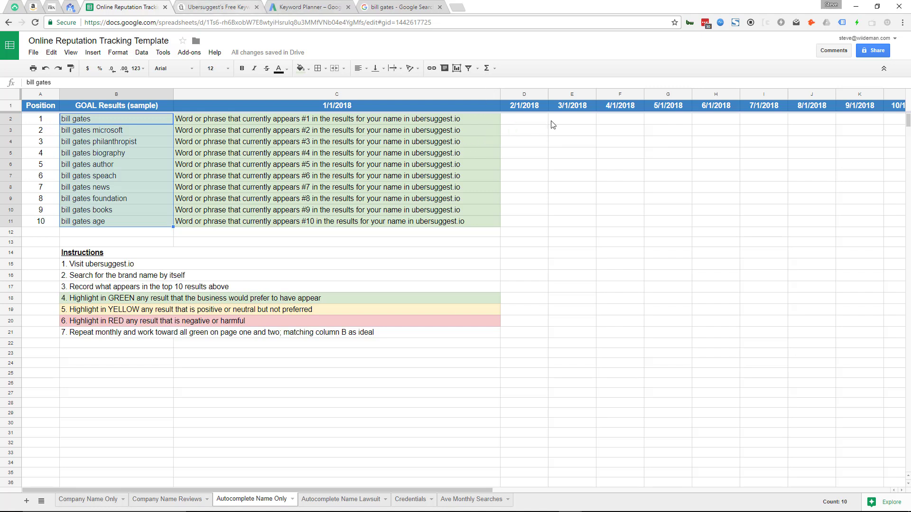
# Select the ten 2/1/2018 result cells, and review the seven monthly tracking instructions below the table
pyautogui.moveTo(529, 124); pyautogui.dragTo(528, 222)
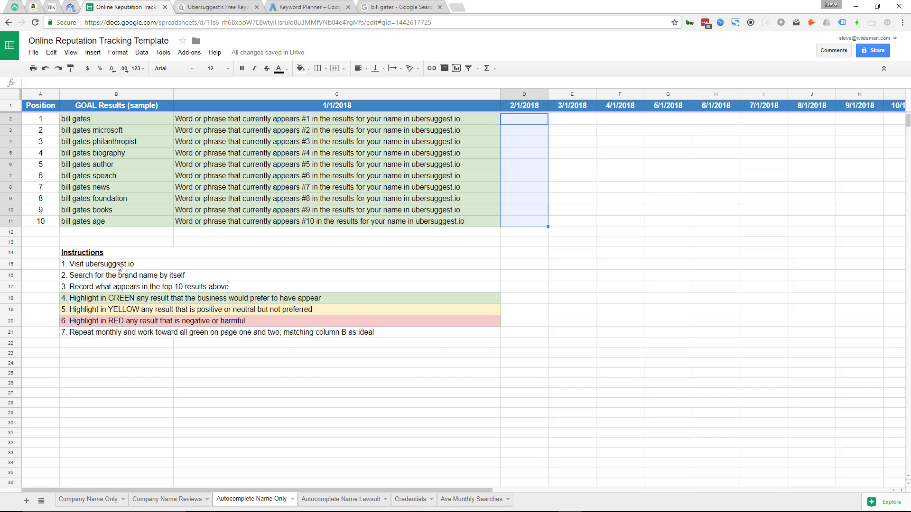
pyautogui.moveTo(117, 264); pyautogui.dragTo(117, 340)
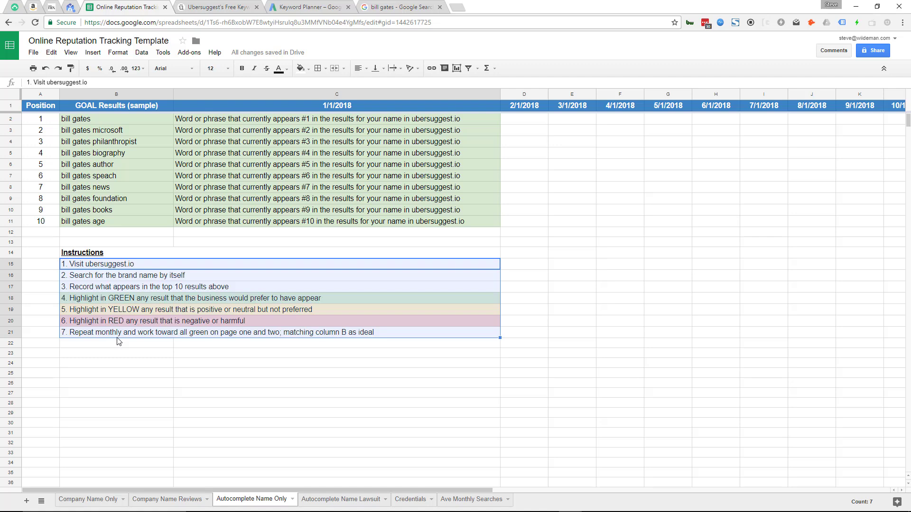
# Open the Autocomplete Name Lawsuit sheet and review its ten sample goal results
pyautogui.click(339, 501)
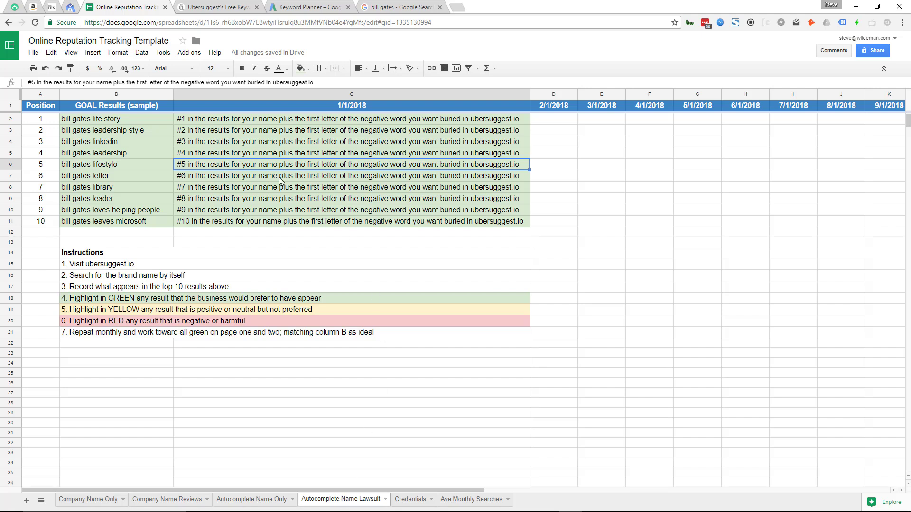
pyautogui.moveTo(119, 122); pyautogui.dragTo(122, 223)
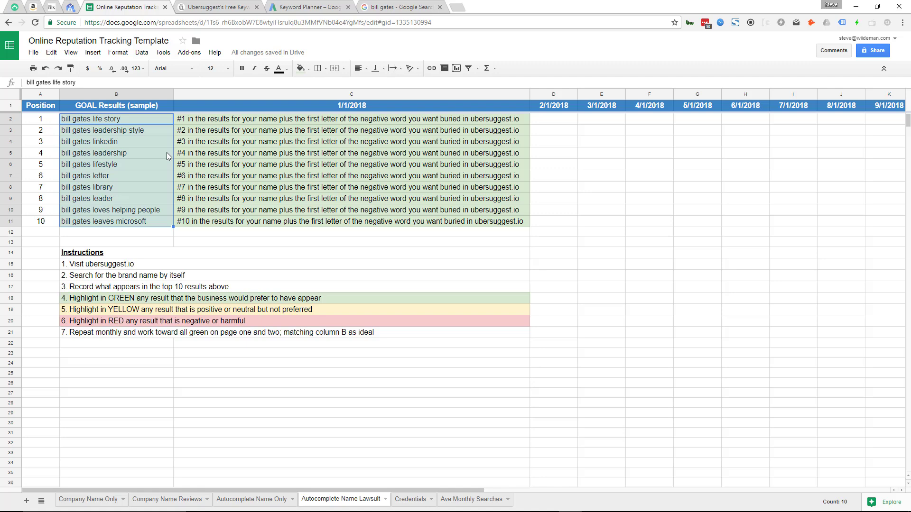
# Switch to Ubersuggest and view the "bill gates" suggestions that begin with the letter l
pyautogui.click(218, 7)
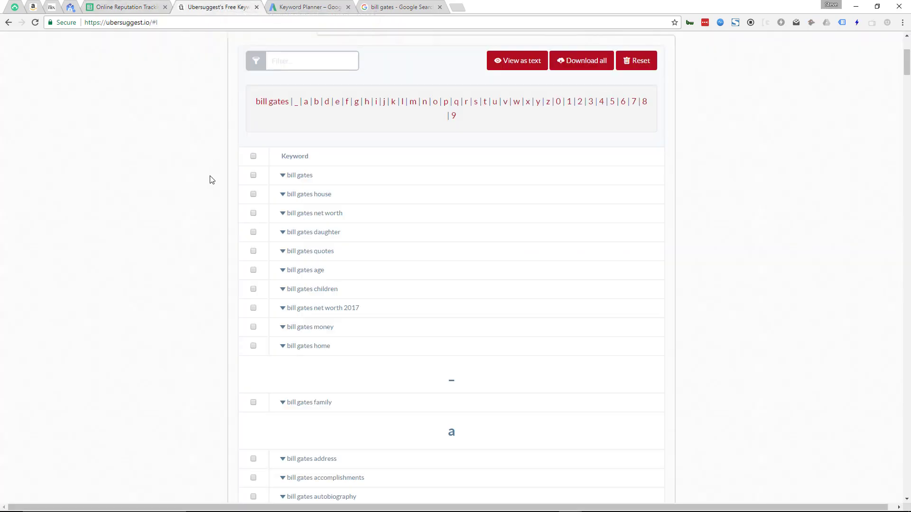
pyautogui.scroll(-1, 333, 154)
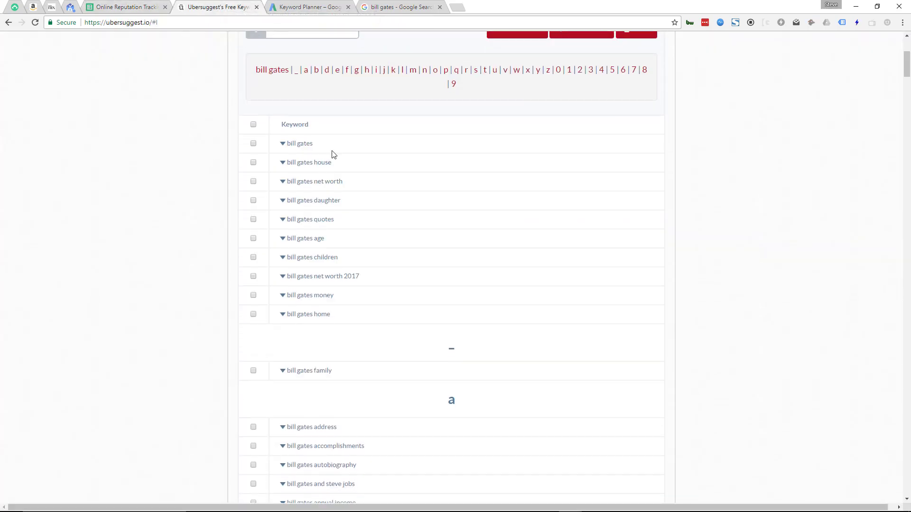
pyautogui.click(404, 71)
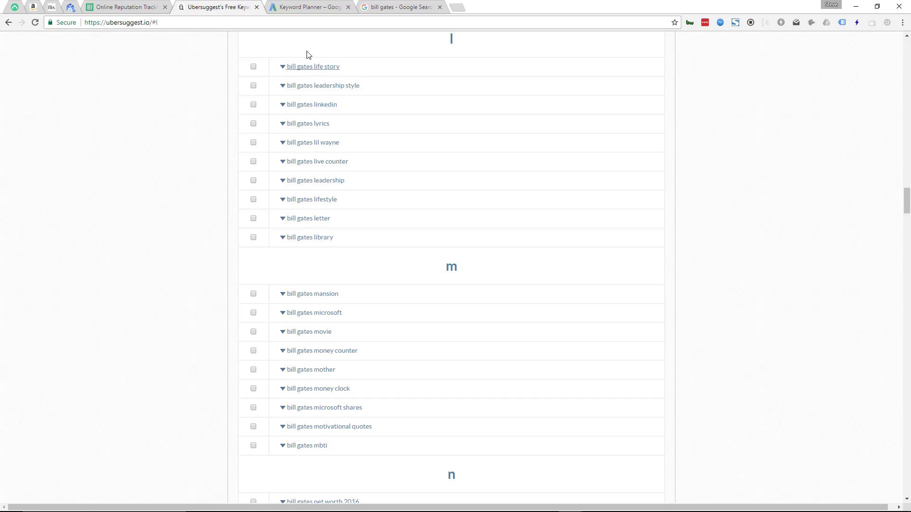
# Return to the tracking template and review the lawsuit sheet's goal results down to "bill gates loves helping people" and "bill gates leaves microsoft"
pyautogui.click(124, 7)
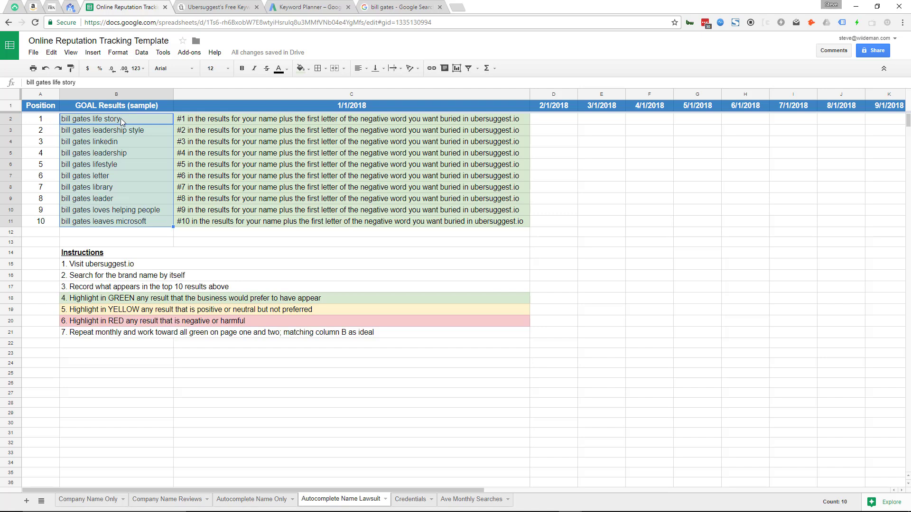
pyautogui.moveTo(133, 120); pyautogui.dragTo(135, 212)
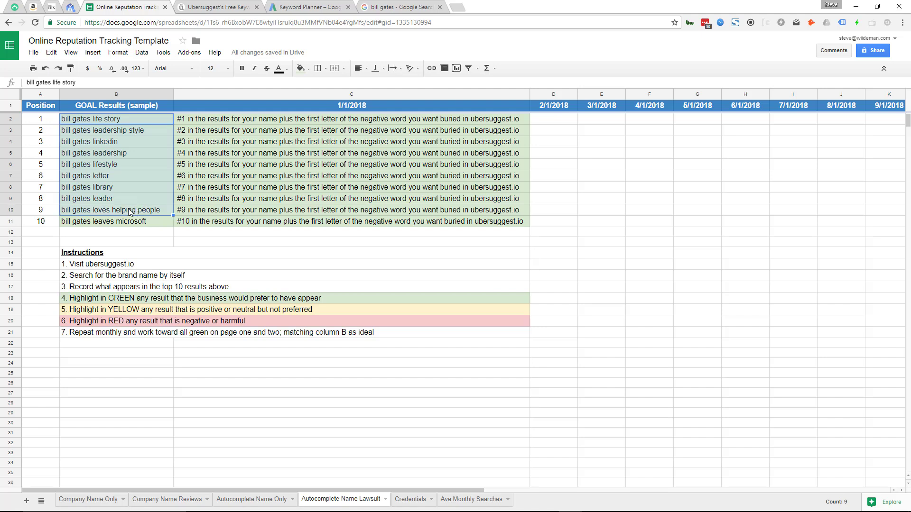
pyautogui.click(124, 212)
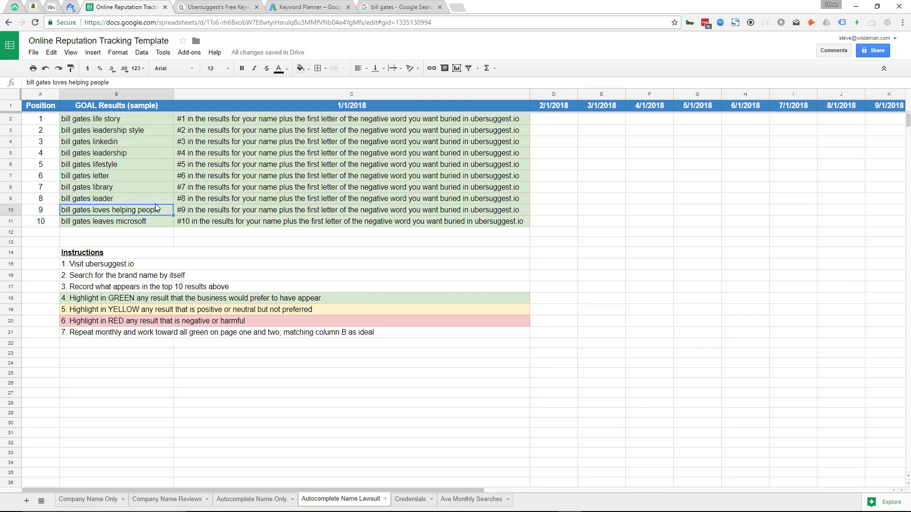
pyautogui.click(118, 222)
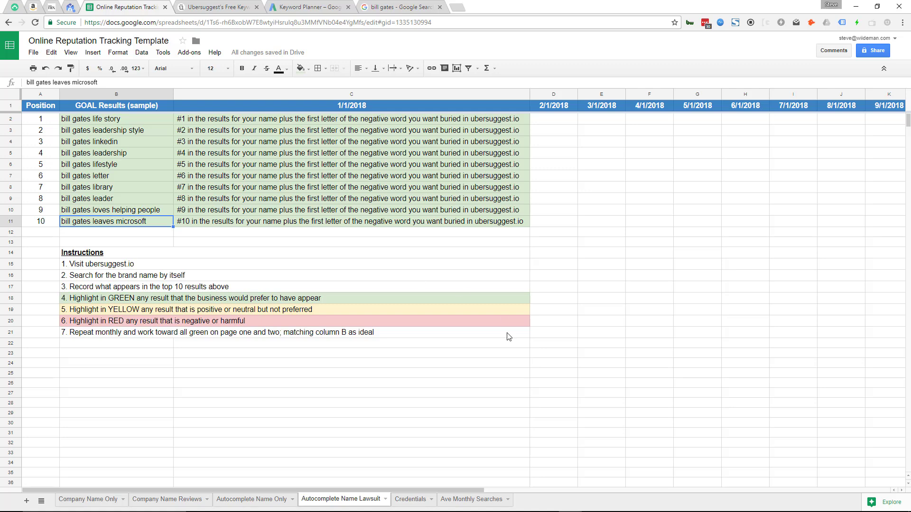
# Open the Credentials sheet and review the website list, the profile URL and login columns, and the instruction below them
pyautogui.click(410, 500)
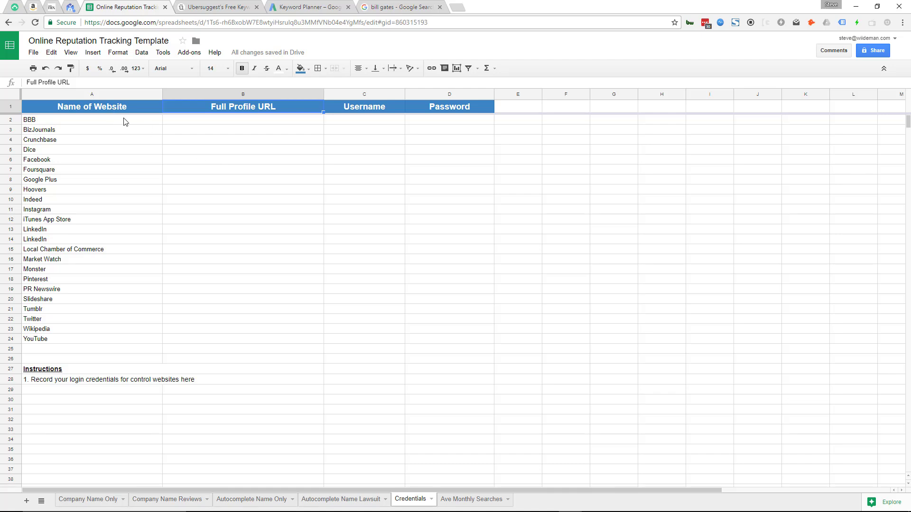
pyautogui.moveTo(124, 120); pyautogui.dragTo(109, 342)
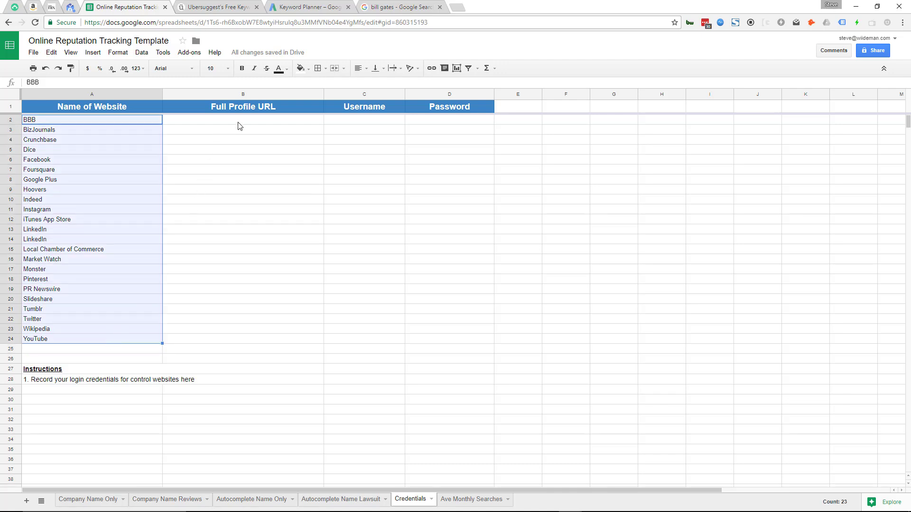
pyautogui.moveTo(239, 122); pyautogui.dragTo(439, 351)
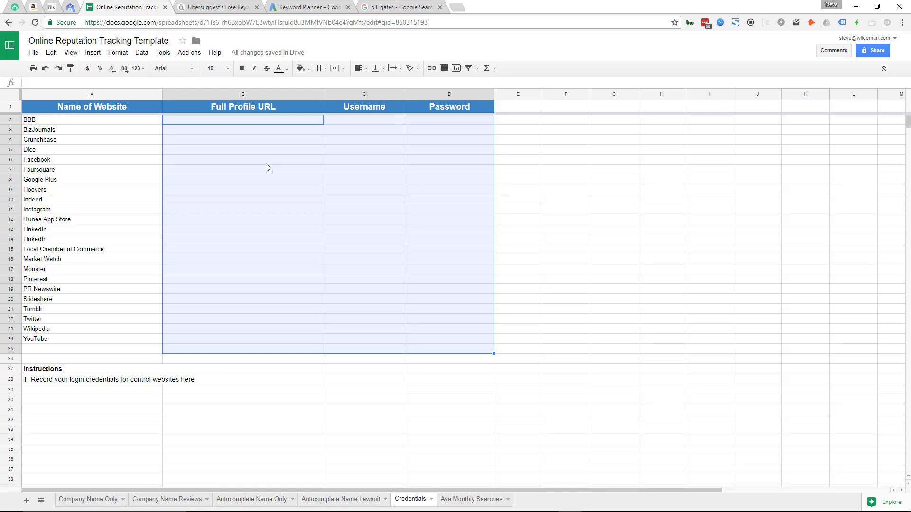
pyautogui.click(106, 382)
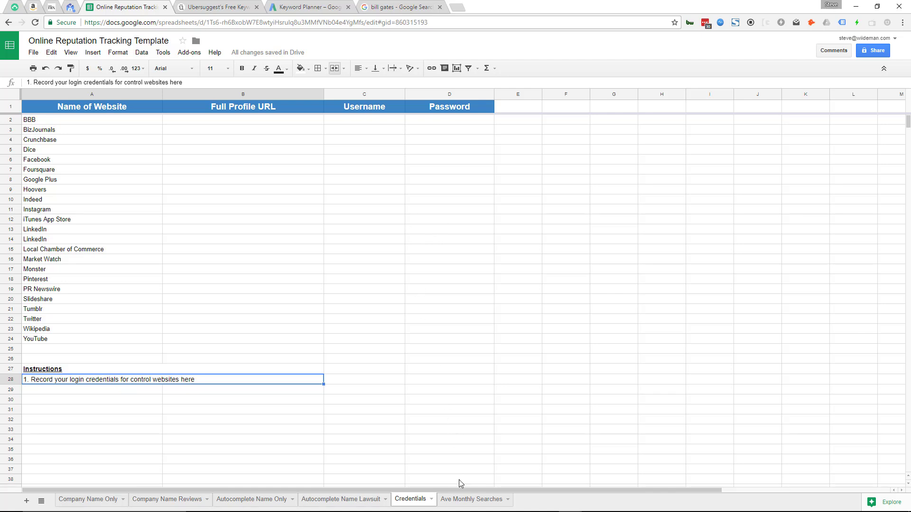
# Open the Ave Monthly Searches sheet and look over its keyword rows and monthly columns
pyautogui.click(465, 505)
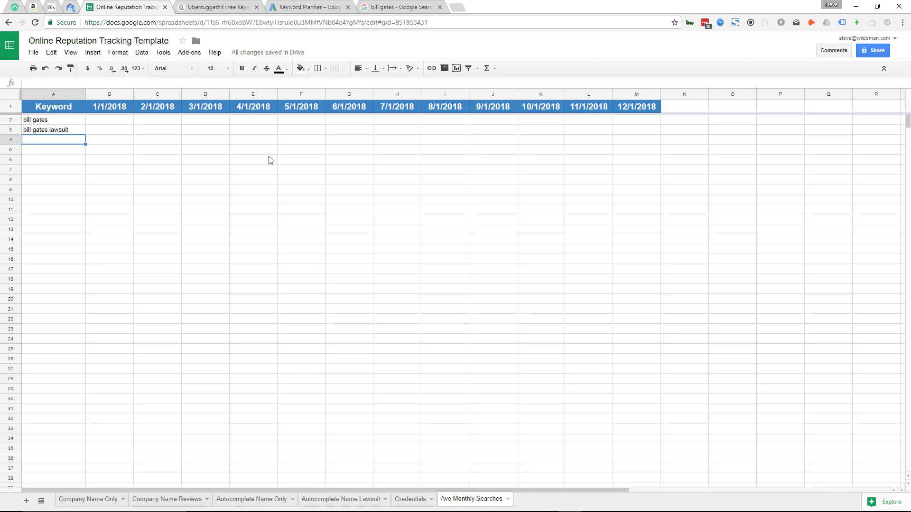
pyautogui.click(75, 164)
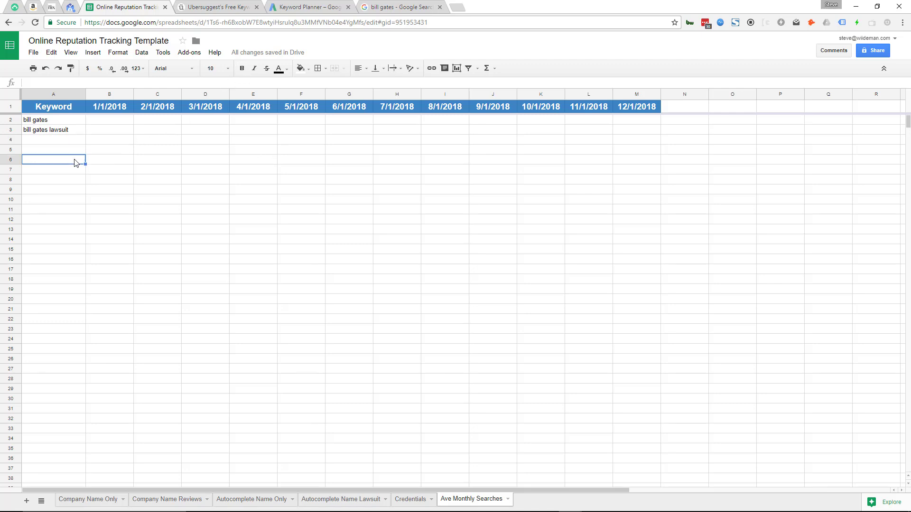
# Switch to the AdWords Keyword Planner and get search volume data and trends for "bill gates"
pyautogui.click(297, 9)
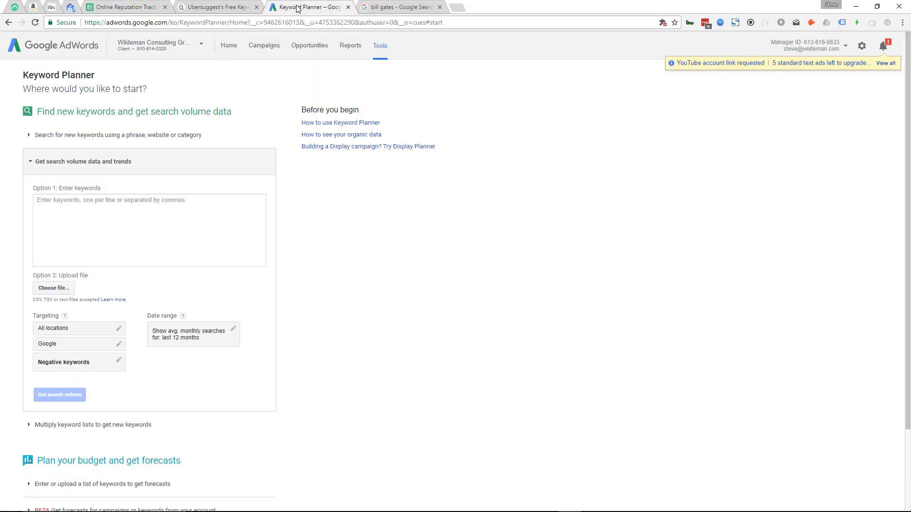
pyautogui.click(150, 230)
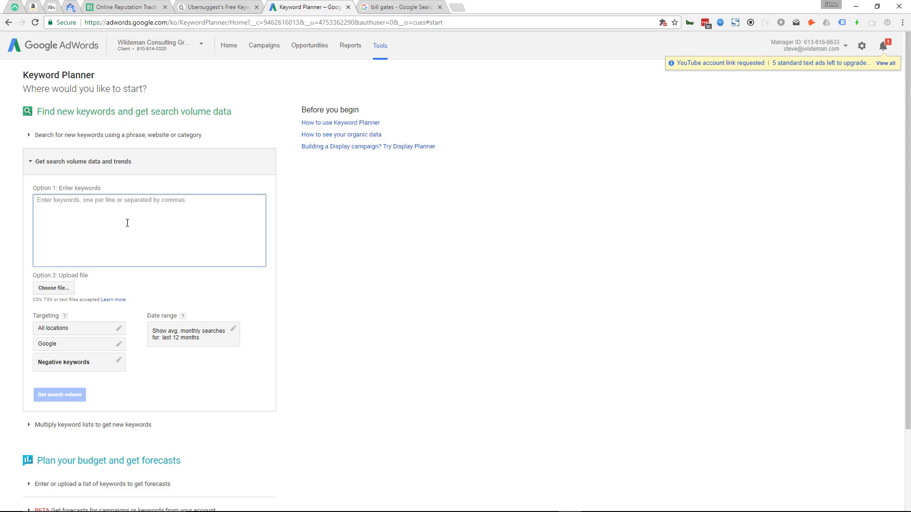
pyautogui.click(195, 165)
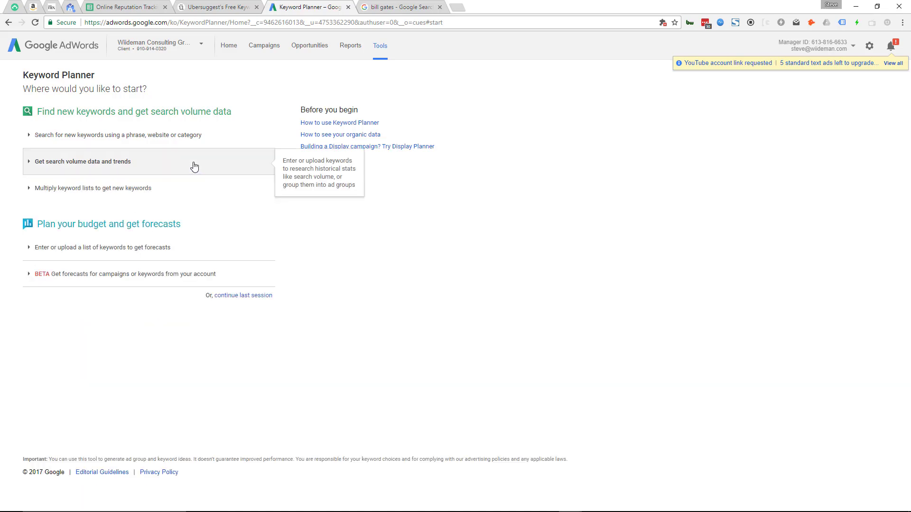
pyautogui.click(111, 165)
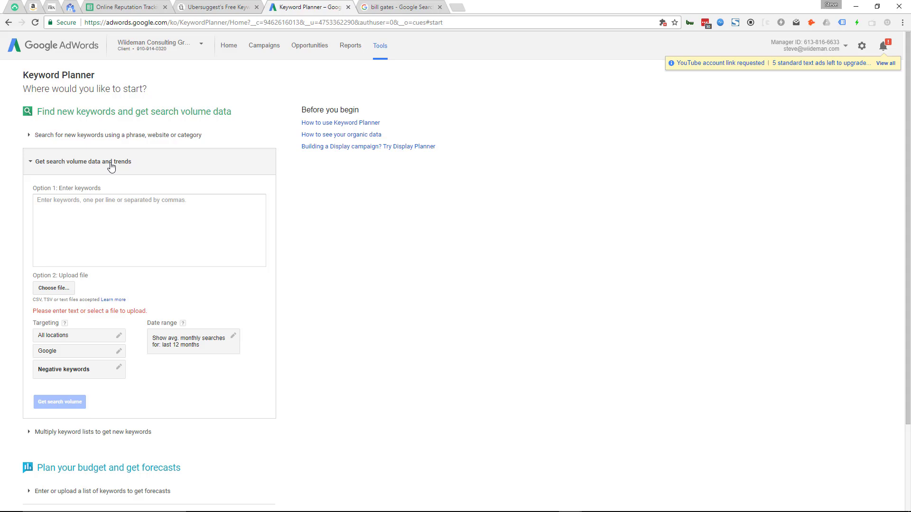
pyautogui.click(132, 214)
pyautogui.write('b')
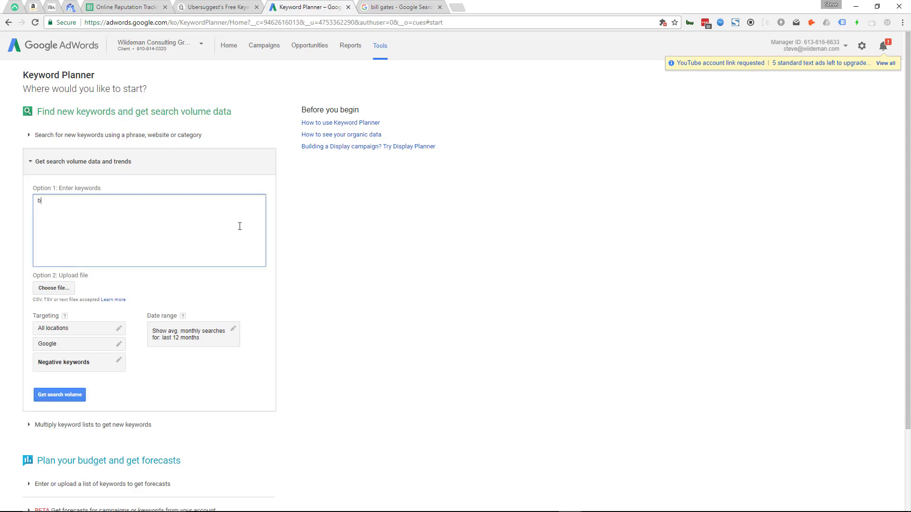
pyautogui.write('ill gates')
pyautogui.click(67, 397)
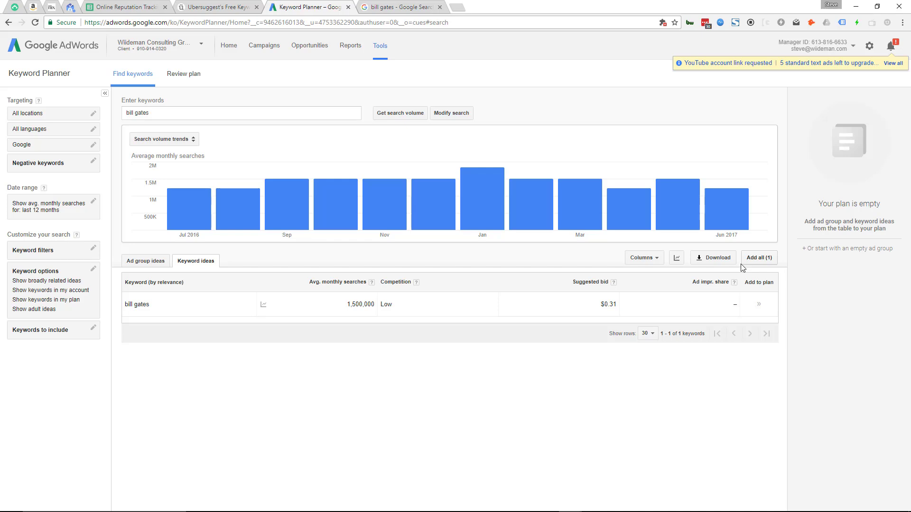
# Download the historical statistics segmented by month as an Excel CSV, save the file and open it in Excel
pyautogui.click(719, 262)
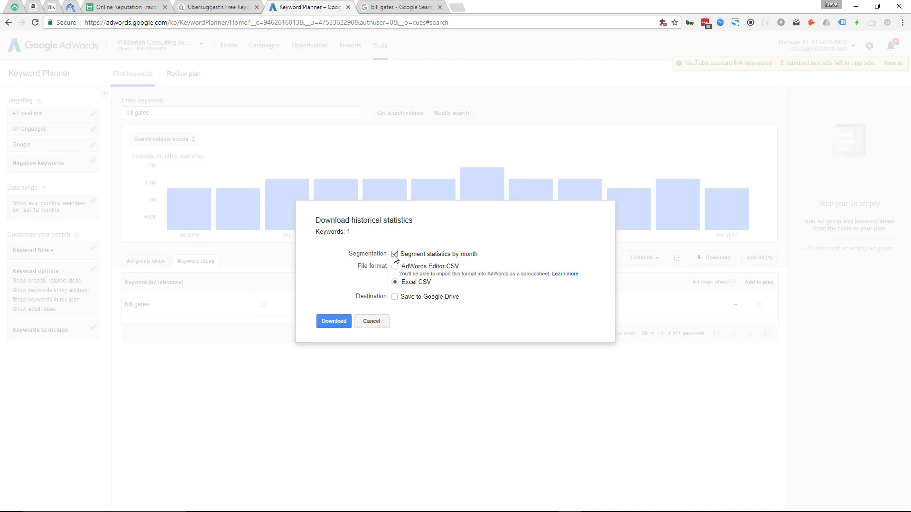
pyautogui.click(335, 322)
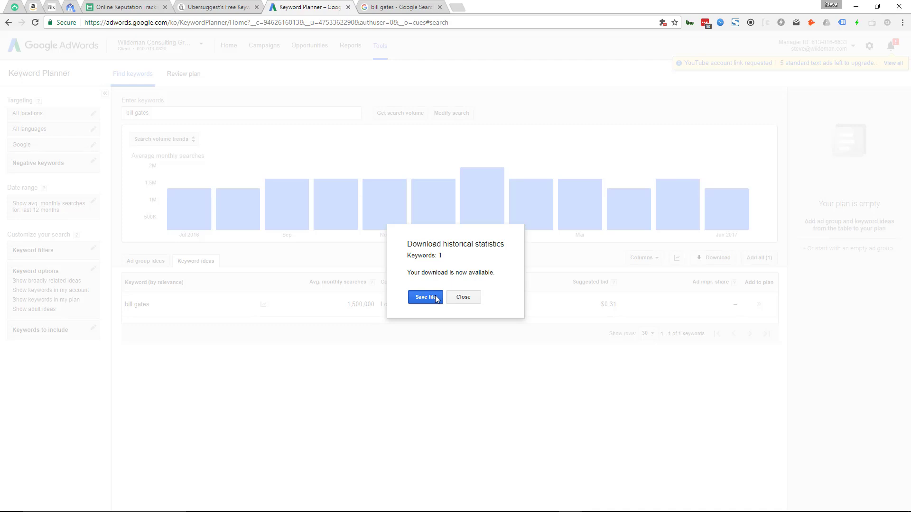
pyautogui.click(435, 298)
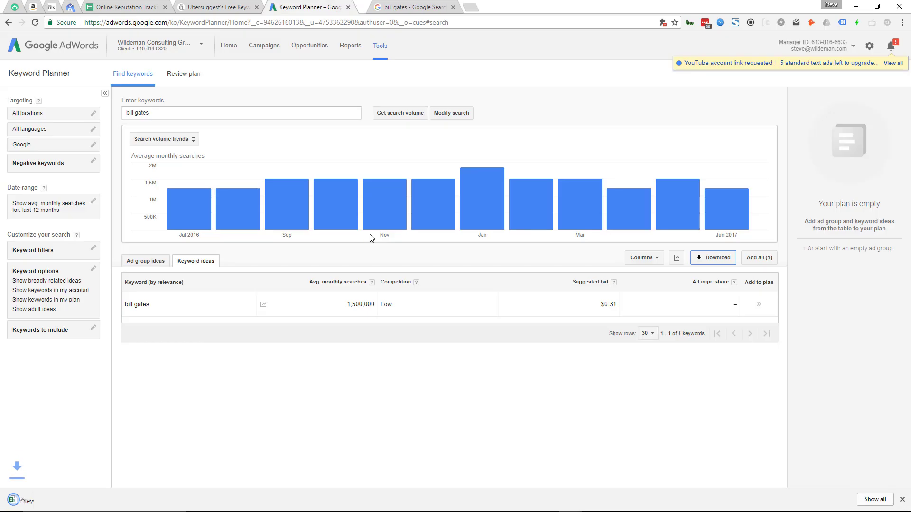
pyautogui.click(79, 490)
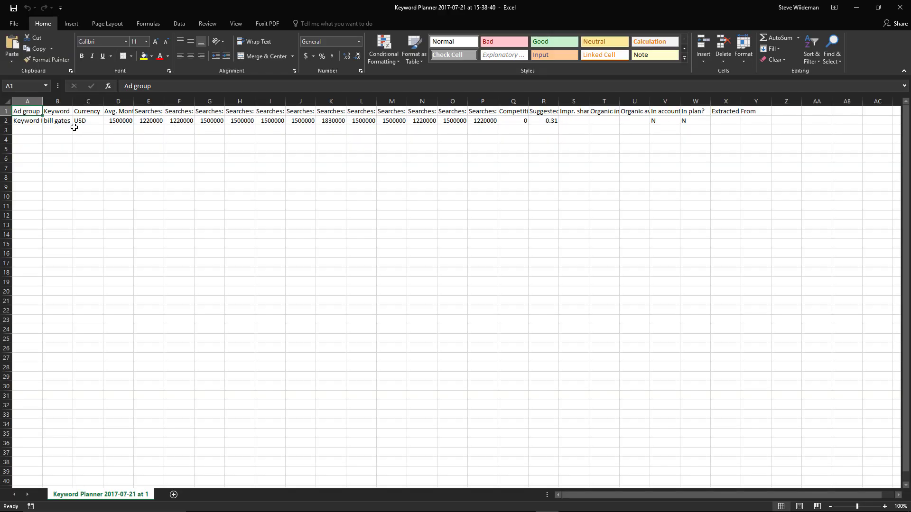
# Fit all column widths to their contents and copy the "bill gates" monthly searches from Jul 2016 through Jun 2017
pyautogui.click(13, 102)
pyautogui.doubleClick(43, 101)
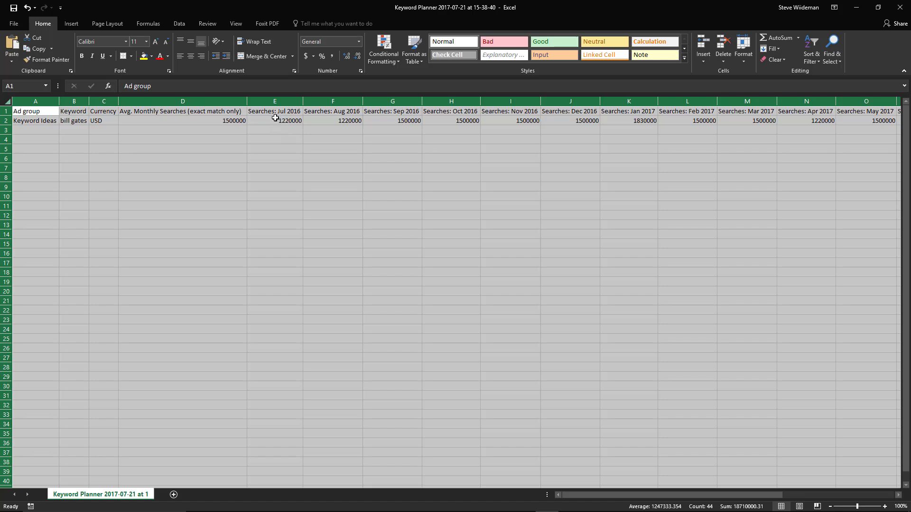
pyautogui.moveTo(271, 120); pyautogui.dragTo(587, 122)
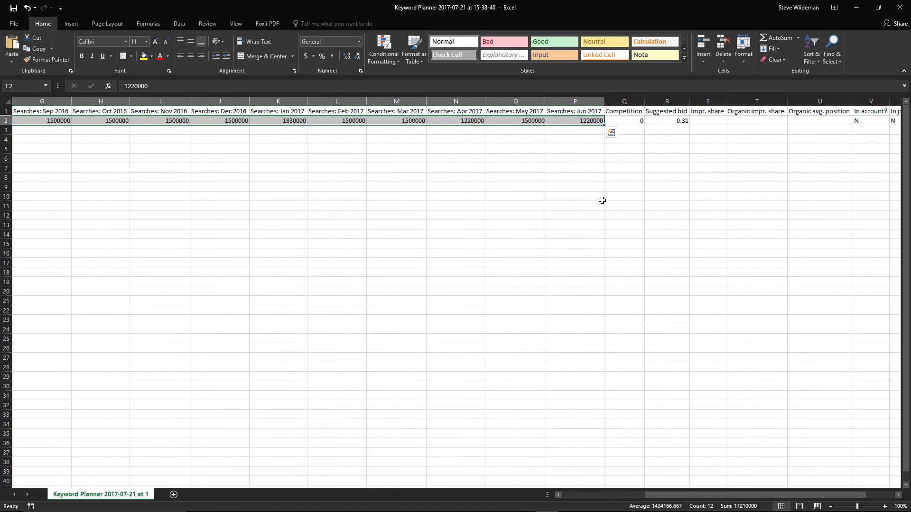
pyautogui.hotkey('ctrl', 'c')
# Switch back to the tracking template, paste the monthly volumes into the "bill gates" row starting at 1/1/2018, and format them as Number
pyautogui.hotkey('alt', 'Tab')
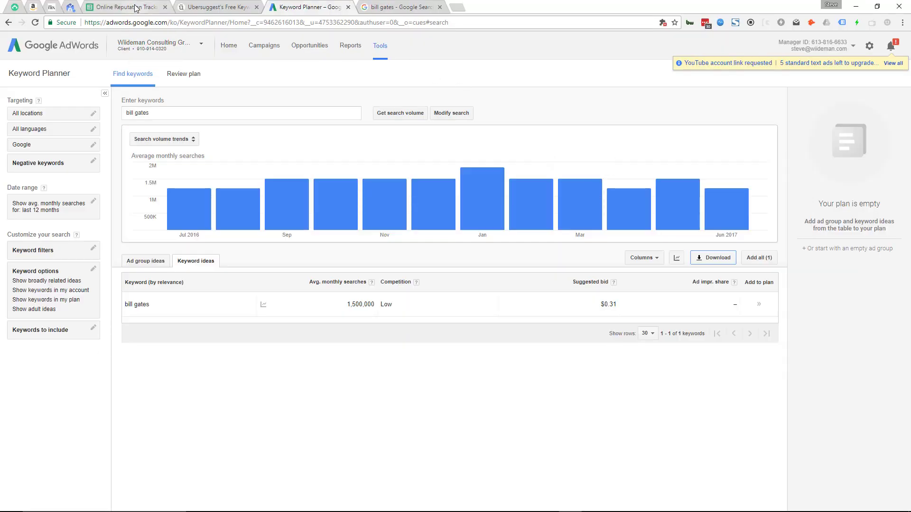
pyautogui.click(135, 7)
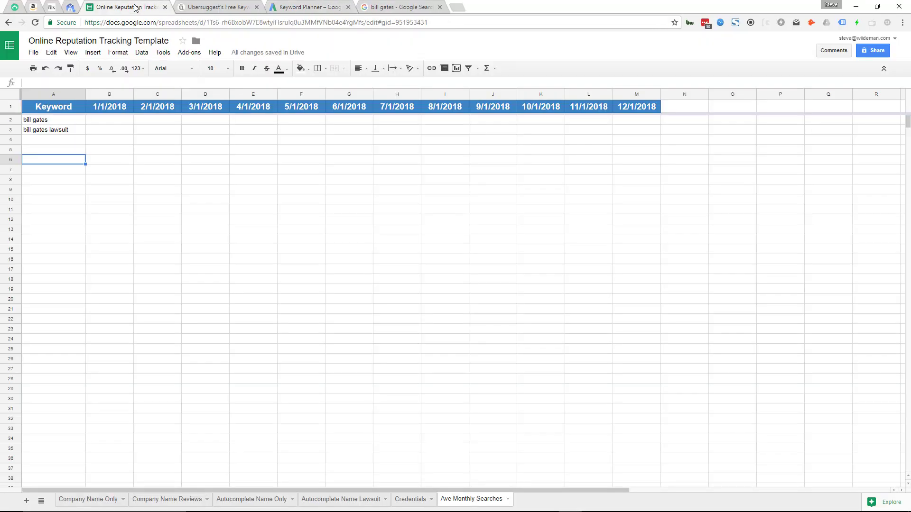
pyautogui.click(119, 122)
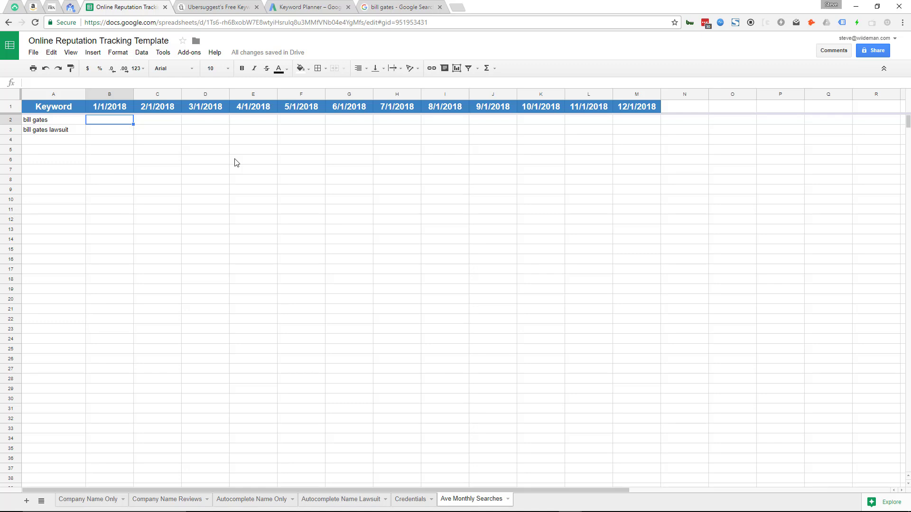
pyautogui.hotkey('ctrl', 'v')
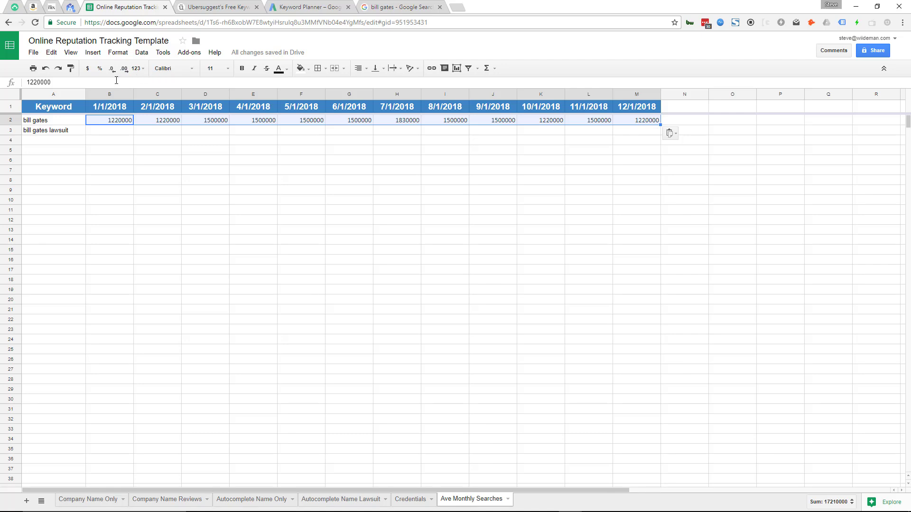
pyautogui.click(137, 69)
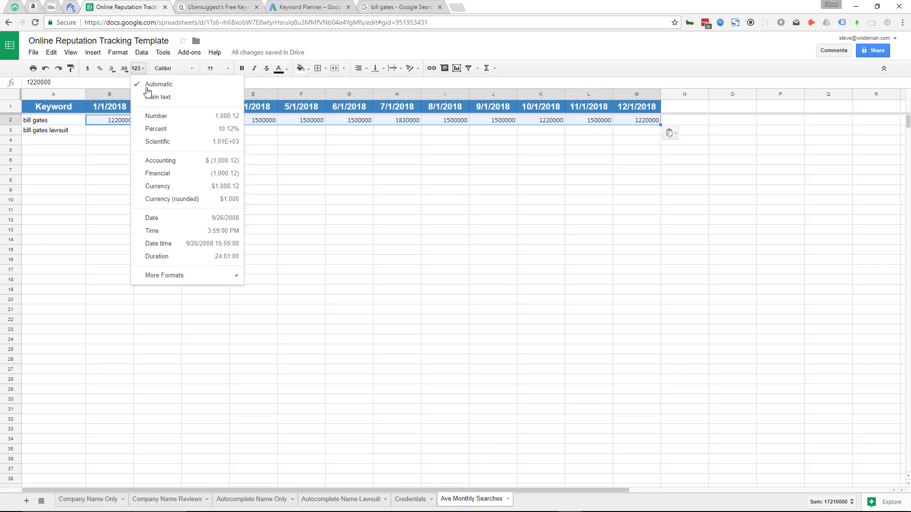
pyautogui.click(157, 115)
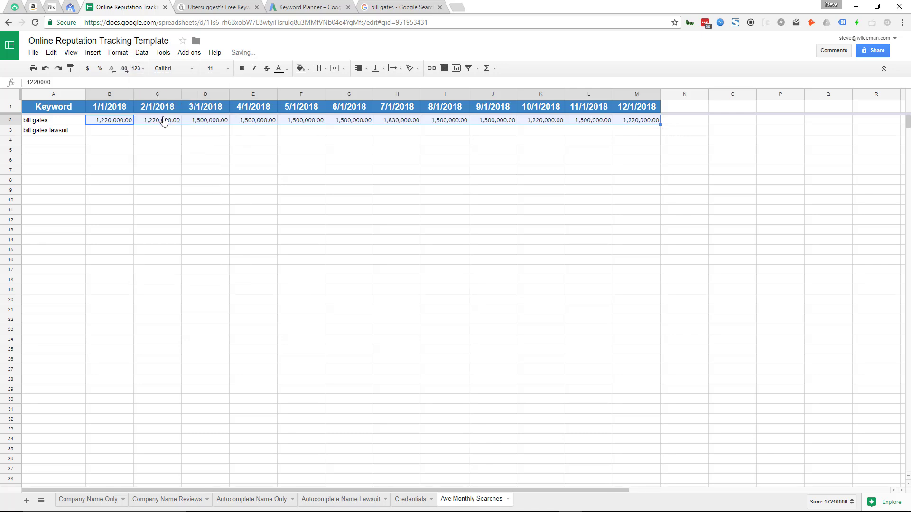
# Remove the decimal places from the "bill gates" monthly search volumes so they show as whole numbers
pyautogui.click(124, 68)
pyautogui.click(112, 69)
pyautogui.click(113, 69)
pyautogui.click(112, 69)
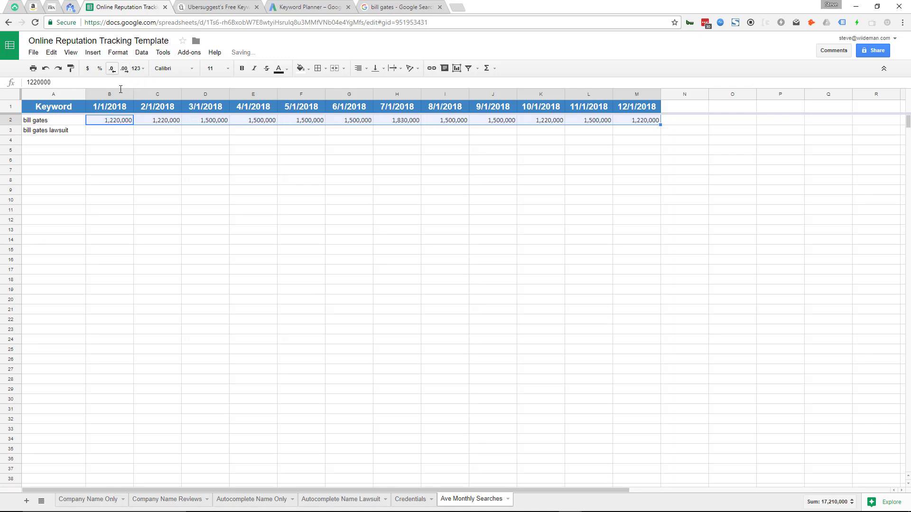
pyautogui.click(152, 193)
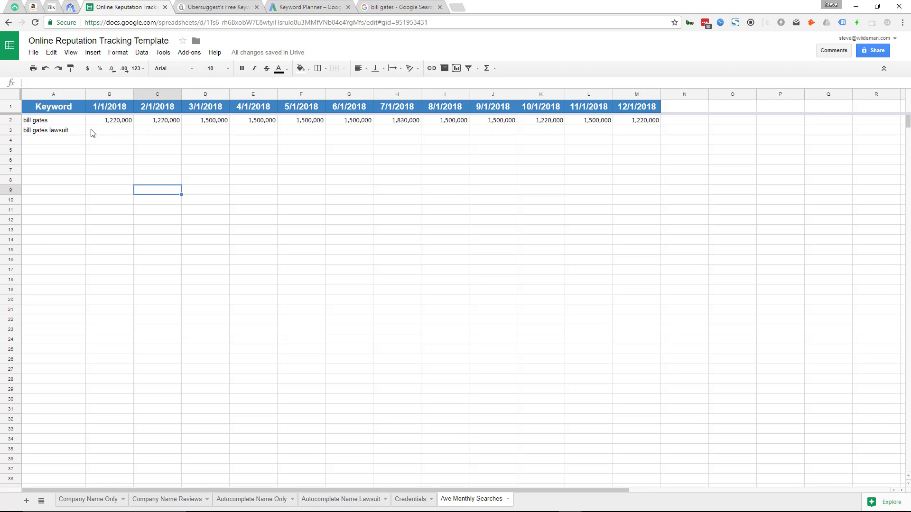
# Switch to Excel, close the downloaded "bill gates" Keyword Planner workbook, and return to the tracking template
pyautogui.hotkey('alt', 'Tab')
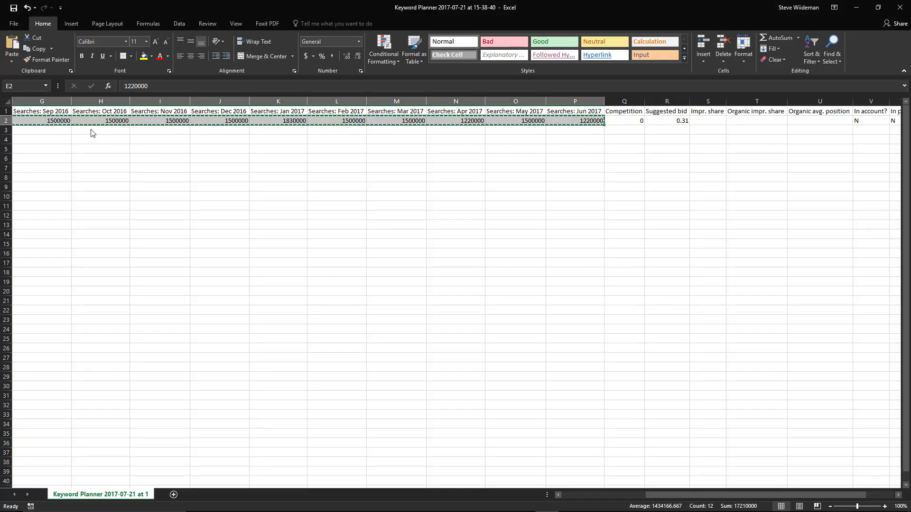
pyautogui.hotkey('alt', 'Tab')
pyautogui.hotkey('alt', 'Tab')
pyautogui.click(900, 8)
pyautogui.click(459, 273)
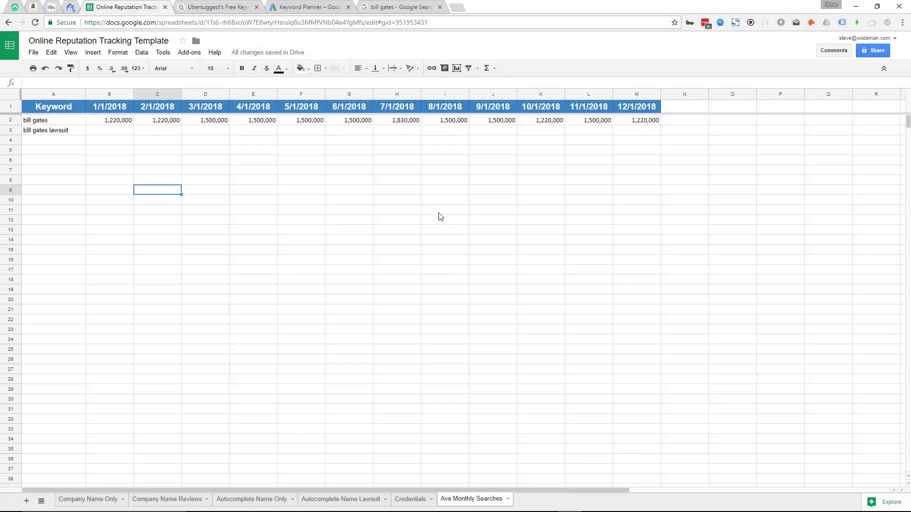
# Switch to the Keyword Planner and get the search volume for "bill gates lawsuit"
pyautogui.click(313, 10)
pyautogui.click(177, 112)
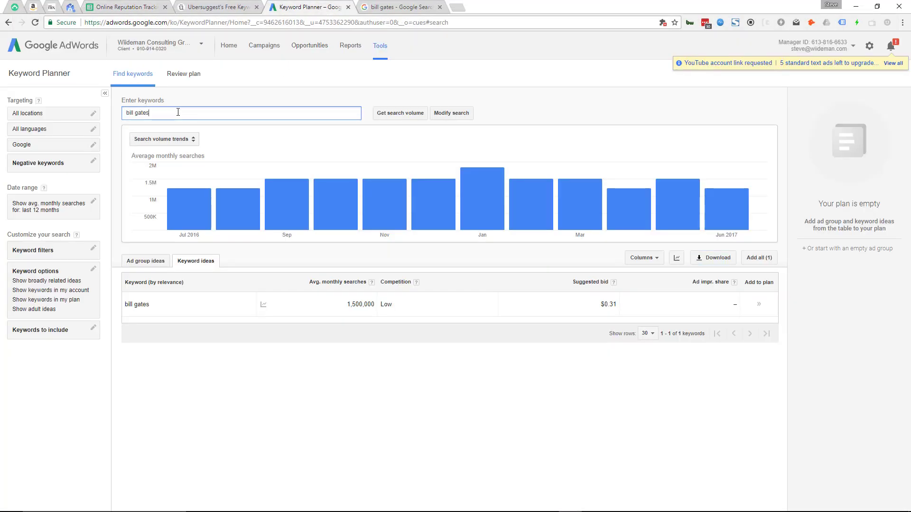
pyautogui.write('lawsuit')
pyautogui.click(380, 115)
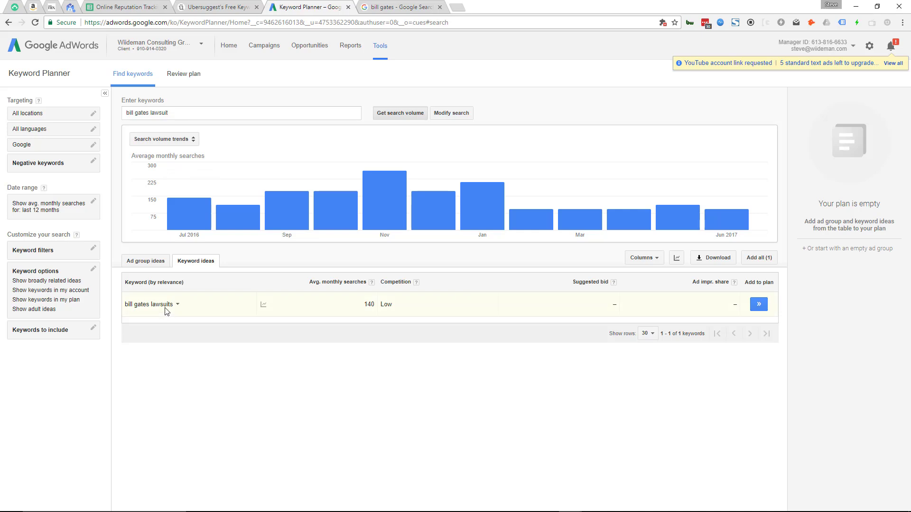
# Download the "bill gates lawsuit" historical statistics segmented by month as an Excel CSV, save the file and open it in Excel
pyautogui.click(716, 259)
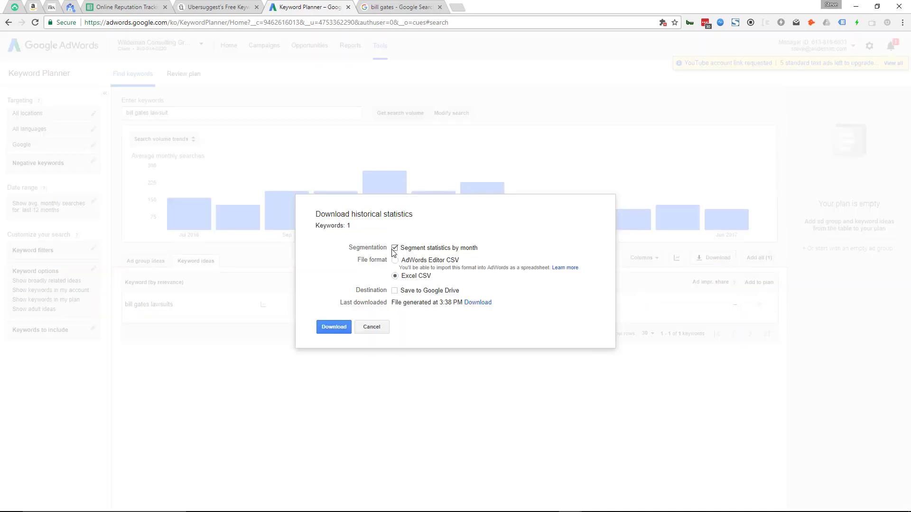
pyautogui.click(332, 327)
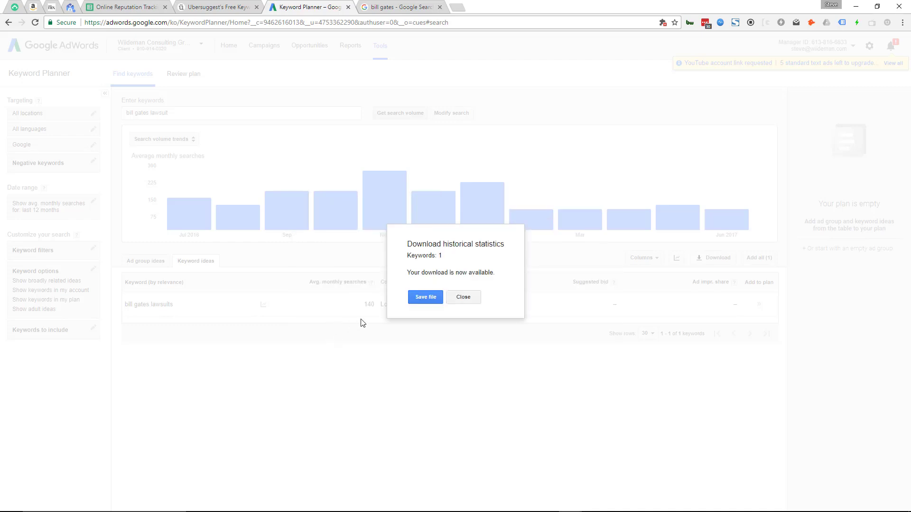
pyautogui.click(420, 298)
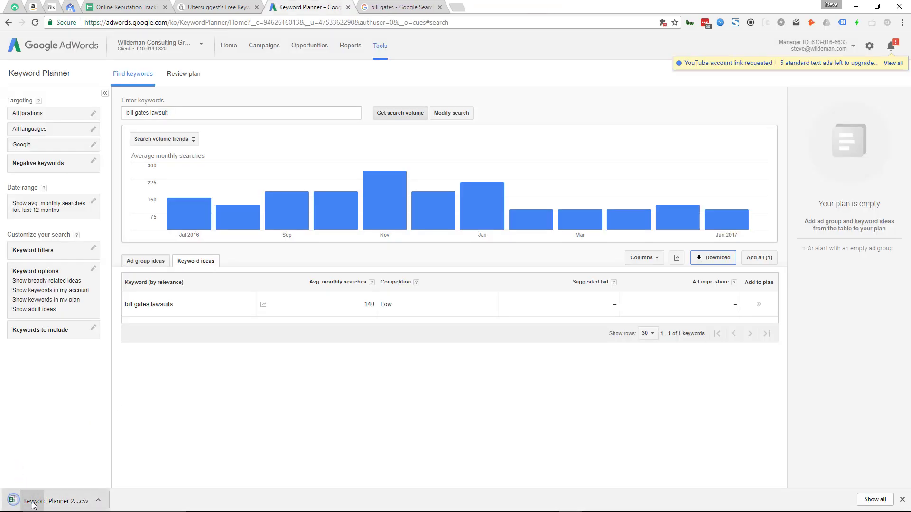
pyautogui.click(36, 503)
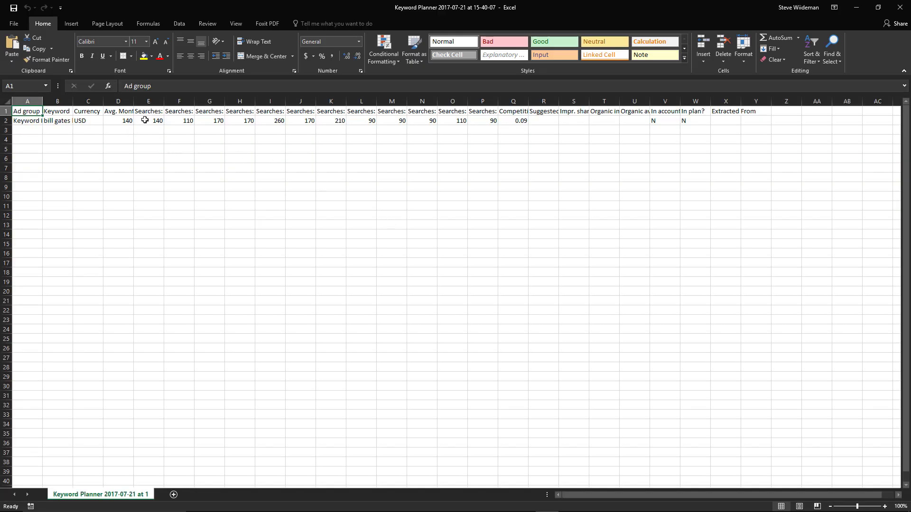
# Copy the twelve monthly search values in E2:P2 and paste them into the template's "bill gates lawsuit" row starting at 1/1/2018
pyautogui.moveTo(147, 120); pyautogui.dragTo(477, 121)
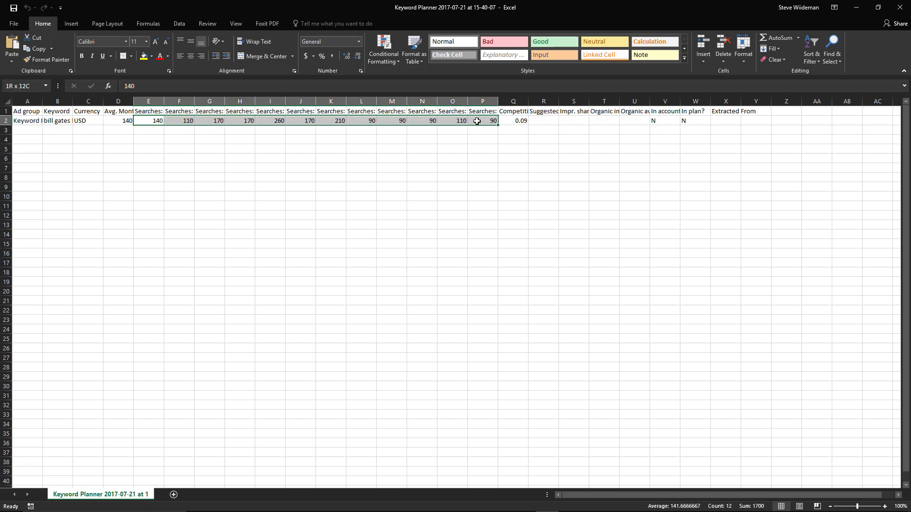
pyautogui.hotkey('ctrl', 'c')
pyautogui.hotkey('alt', 'Tab')
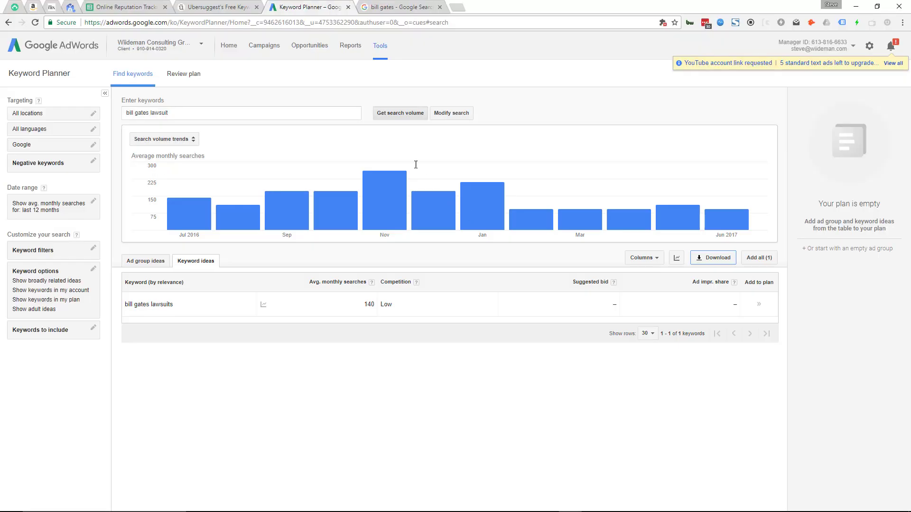
pyautogui.click(126, 7)
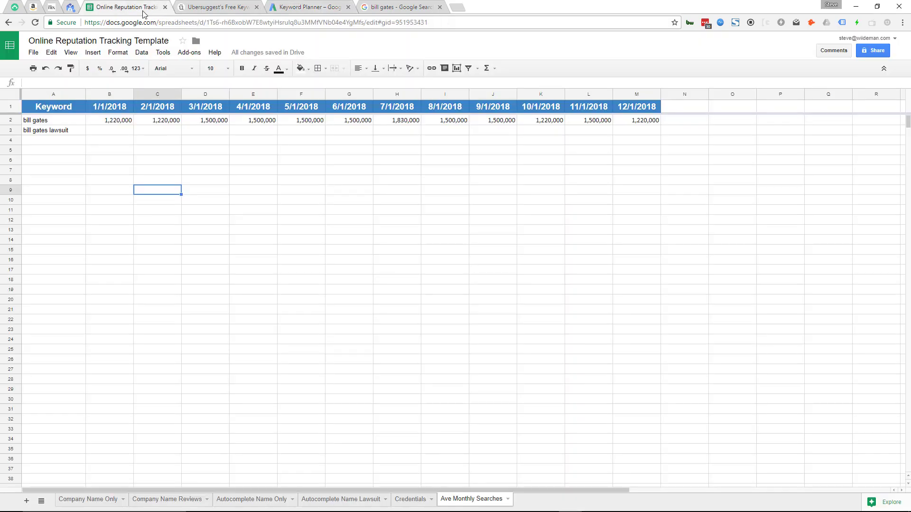
pyautogui.click(110, 131)
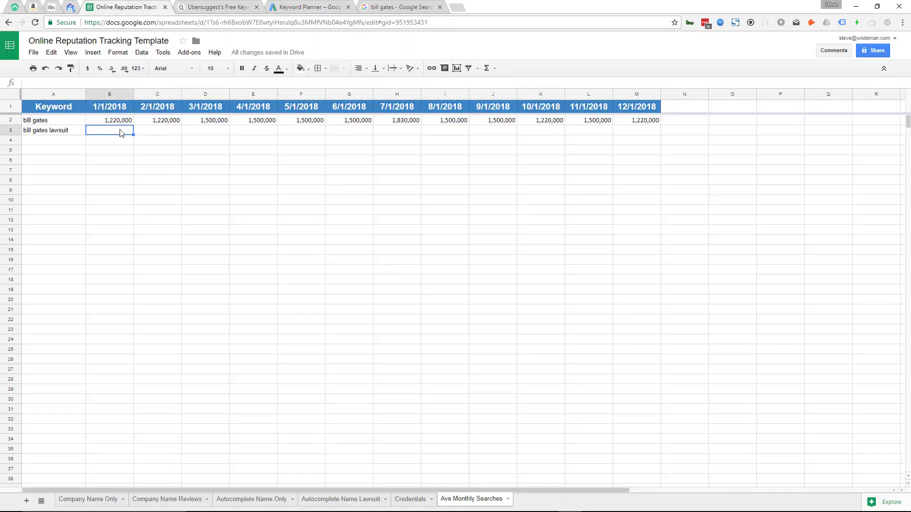
pyautogui.hotkey('ctrl', 'v')
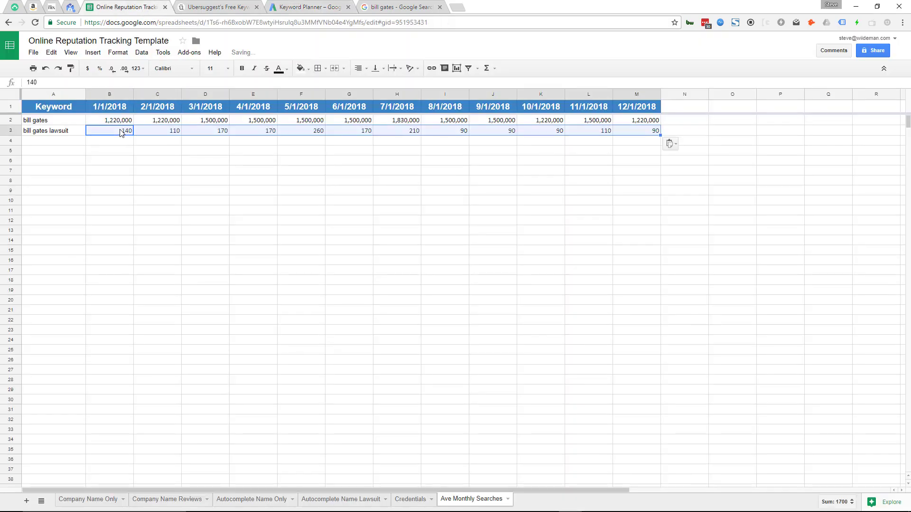
pyautogui.click(150, 182)
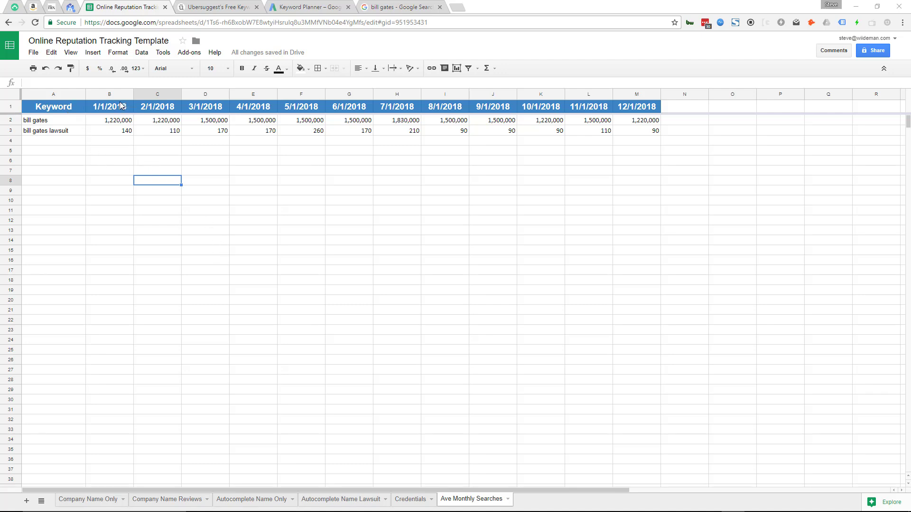
# Insert a chart from the dates and both keywords' monthly volumes in B1:M3, and enlarge it
pyautogui.moveTo(121, 107); pyautogui.dragTo(638, 132)
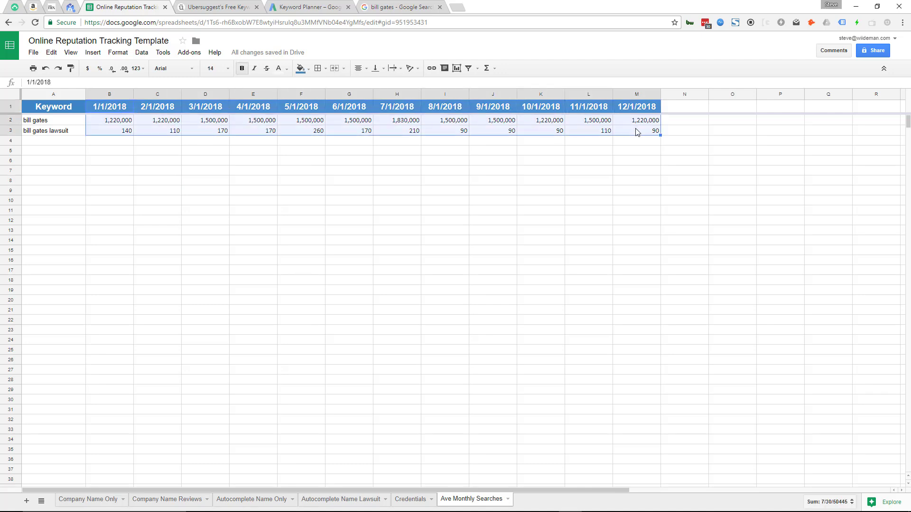
pyautogui.click(93, 52)
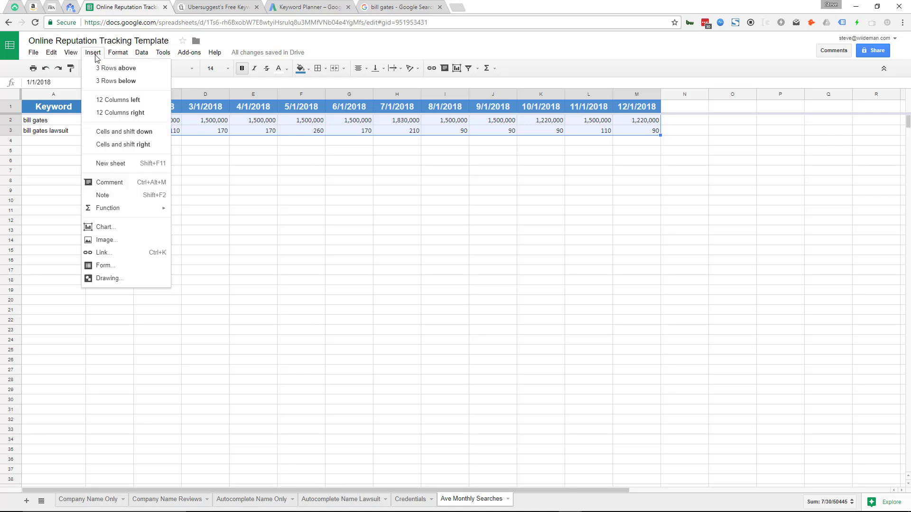
pyautogui.click(104, 228)
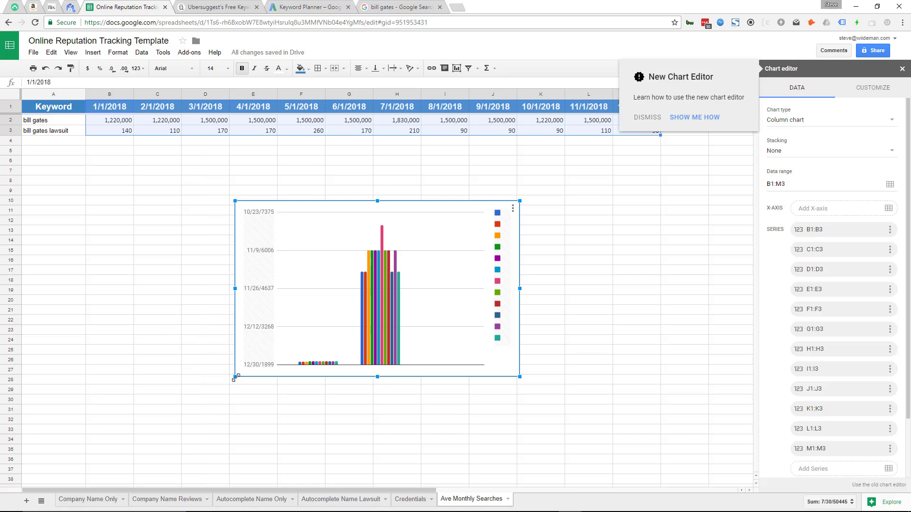
pyautogui.moveTo(235, 377); pyautogui.dragTo(113, 452)
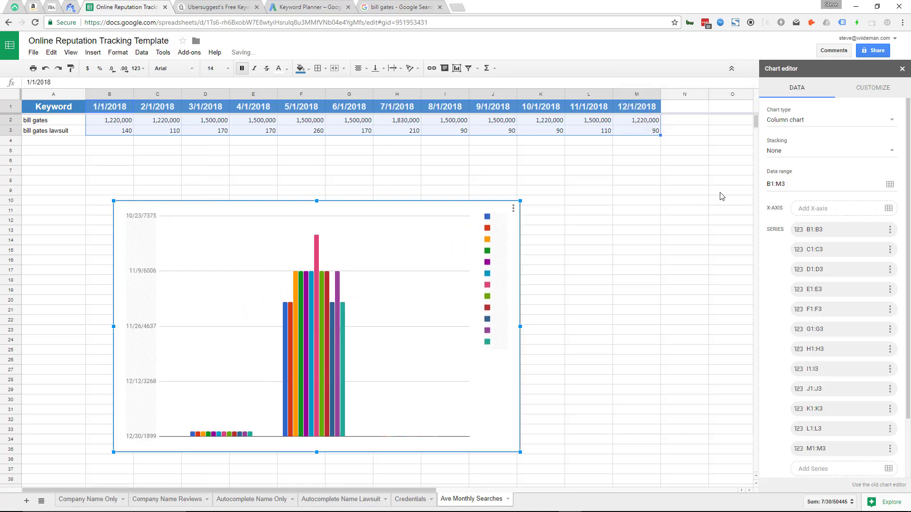
# Try the Line chart and Smooth line chart types on the chart, and settle on Line chart
pyautogui.click(811, 122)
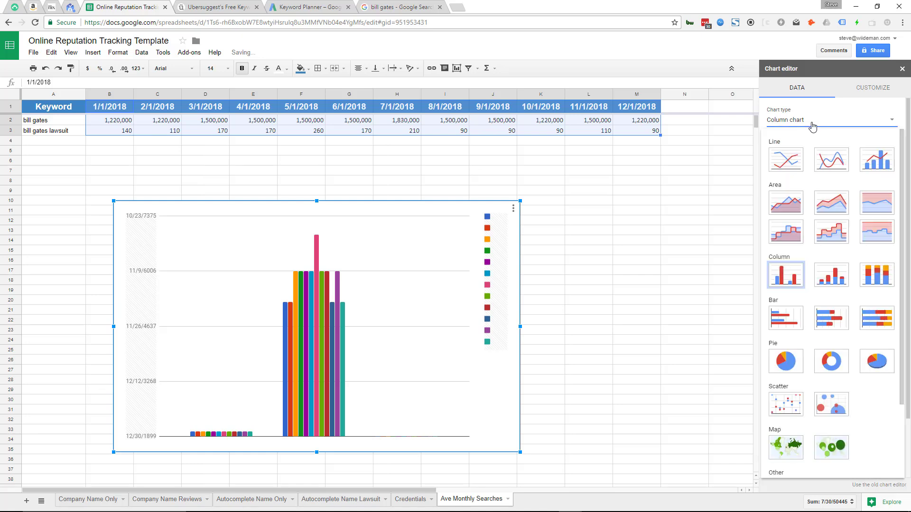
pyautogui.click(791, 160)
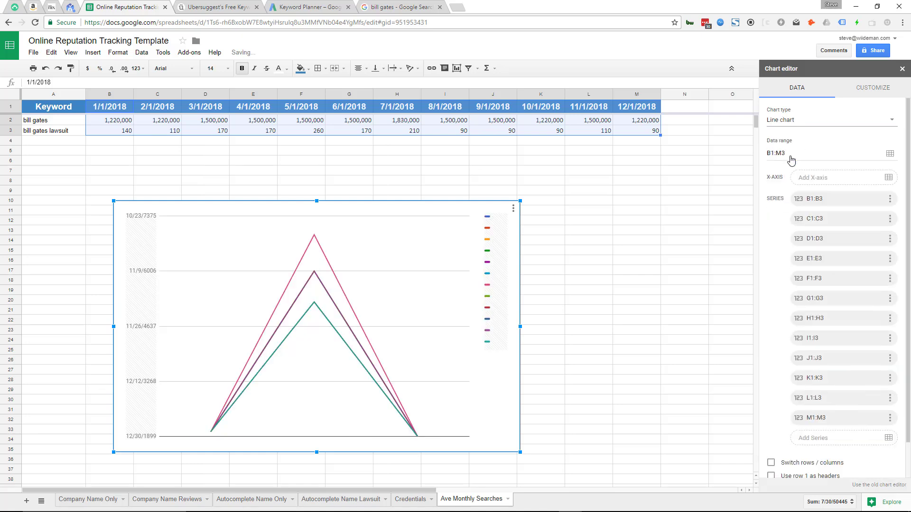
pyautogui.click(793, 122)
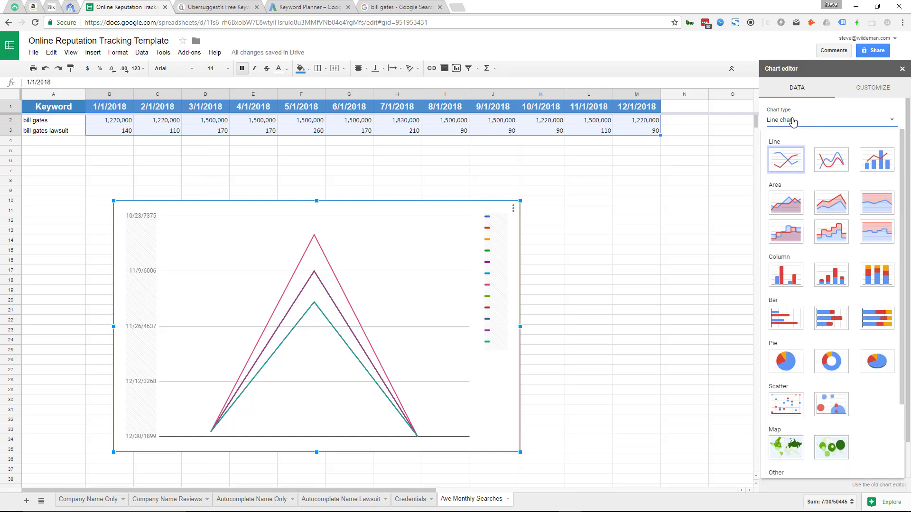
pyautogui.click(827, 156)
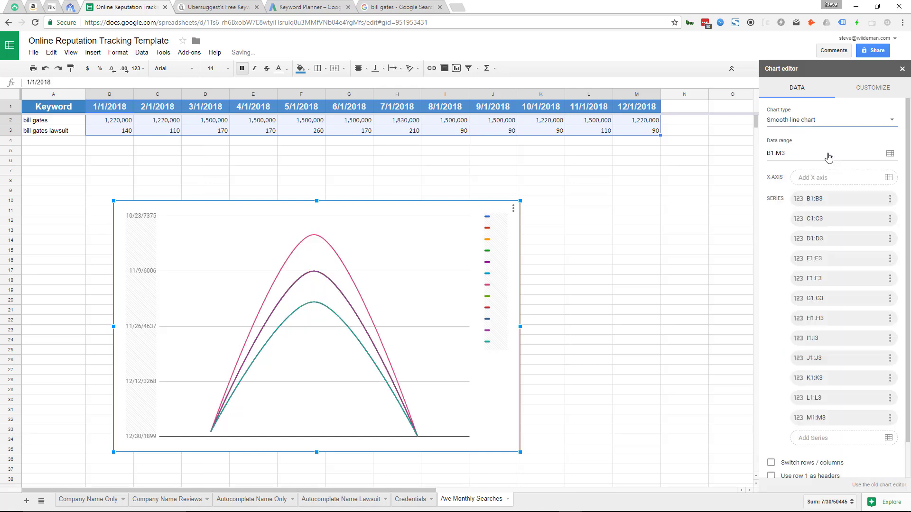
pyautogui.click(787, 121)
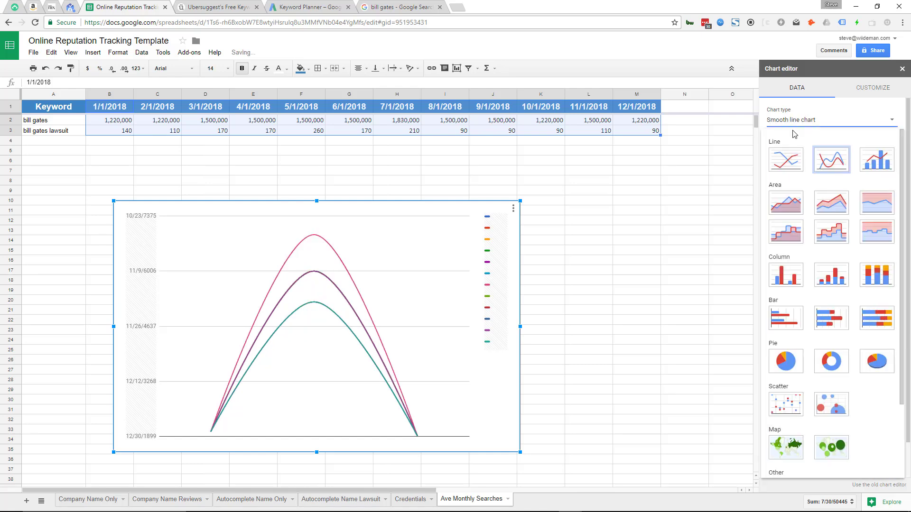
pyautogui.click(789, 159)
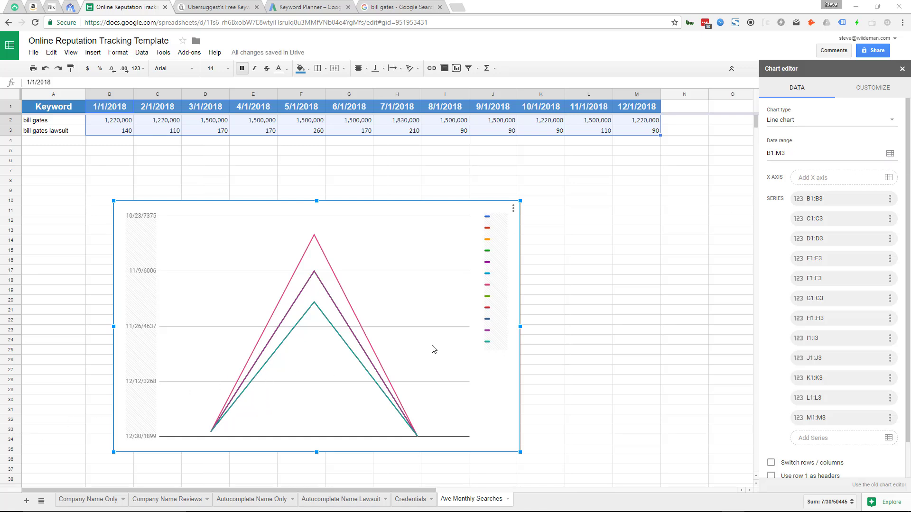
# Switch the chart's rows and columns so the dates form the X-axis and each keyword row is a series
pyautogui.scroll(-1, 664, 318)
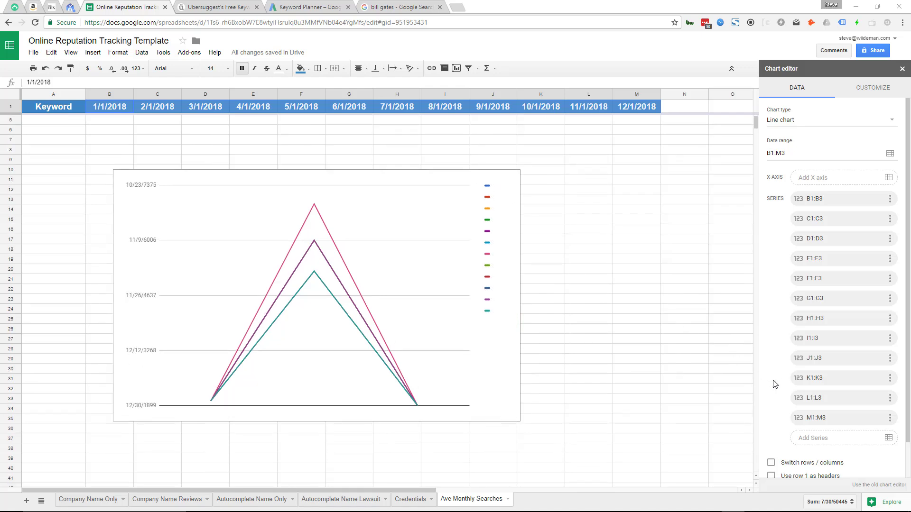
pyautogui.scroll(-1, 776, 389)
pyautogui.click(771, 424)
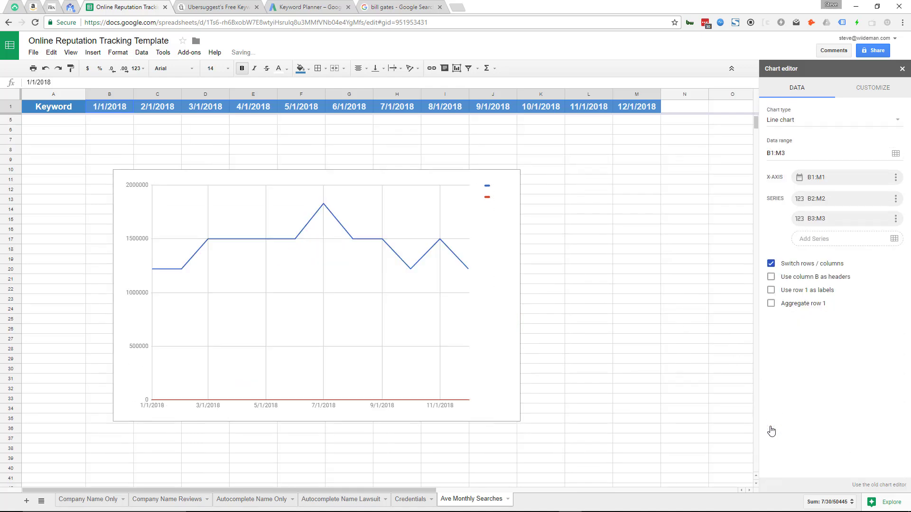
# Resize the line chart and place it below the keyword table, spanning about rows 8 to 31 from column A to H
pyautogui.click(454, 220)
pyautogui.moveTo(520, 421); pyautogui.dragTo(622, 453)
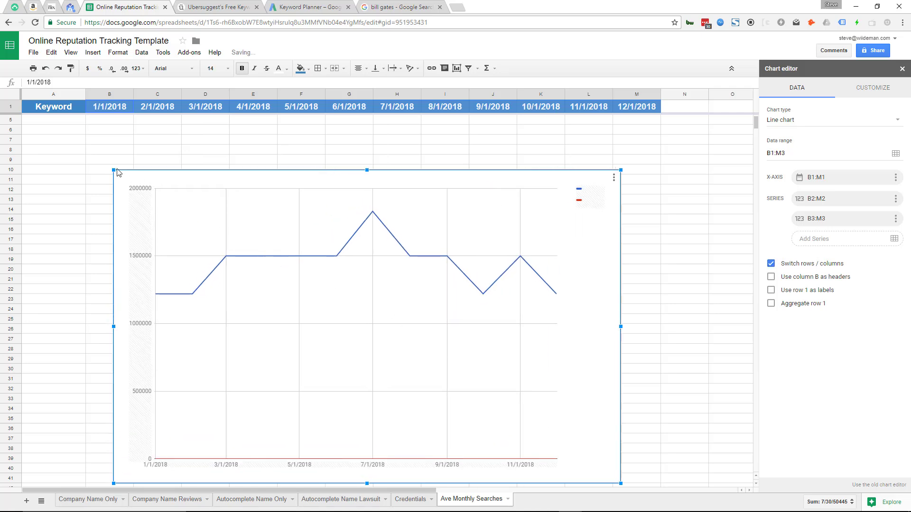
pyautogui.moveTo(114, 170); pyautogui.dragTo(75, 147)
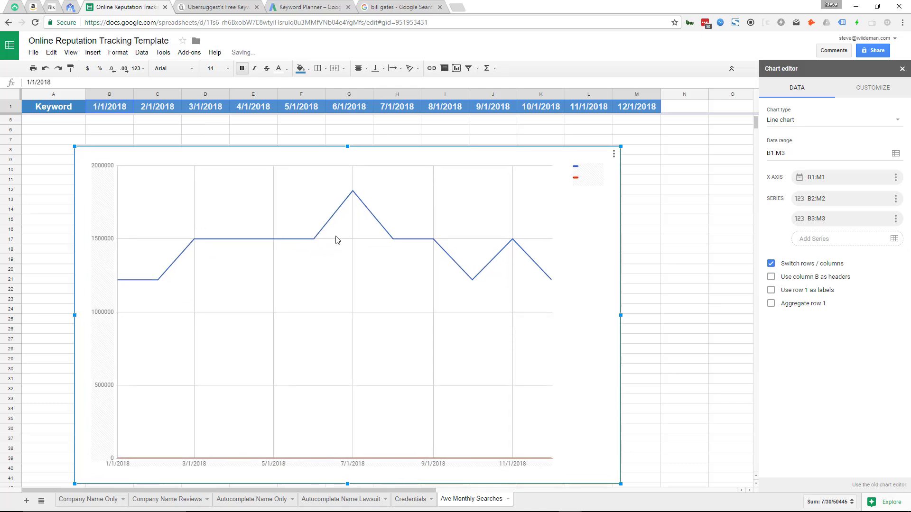
pyautogui.scroll(1, 338, 240)
pyautogui.click(348, 187)
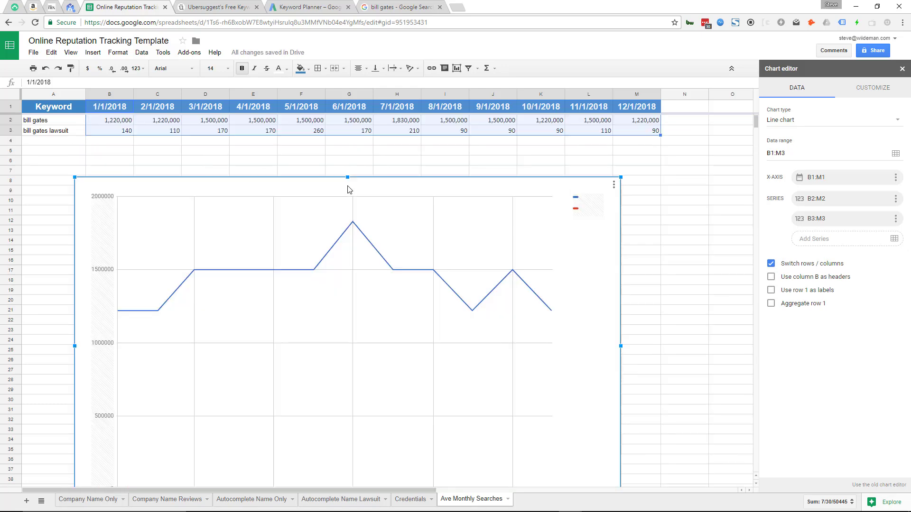
pyautogui.moveTo(348, 187); pyautogui.dragTo(338, 153)
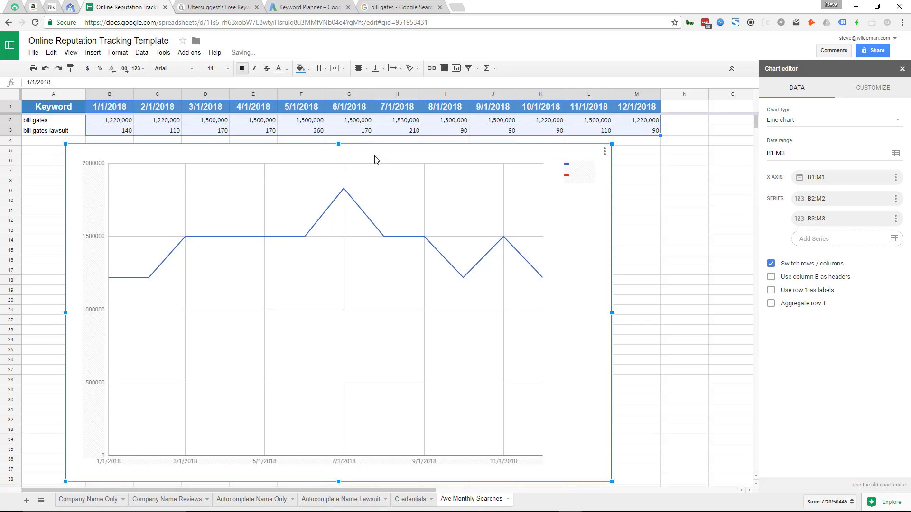
pyautogui.moveTo(612, 144); pyautogui.dragTo(448, 244)
pyautogui.moveTo(338, 245); pyautogui.dragTo(305, 176)
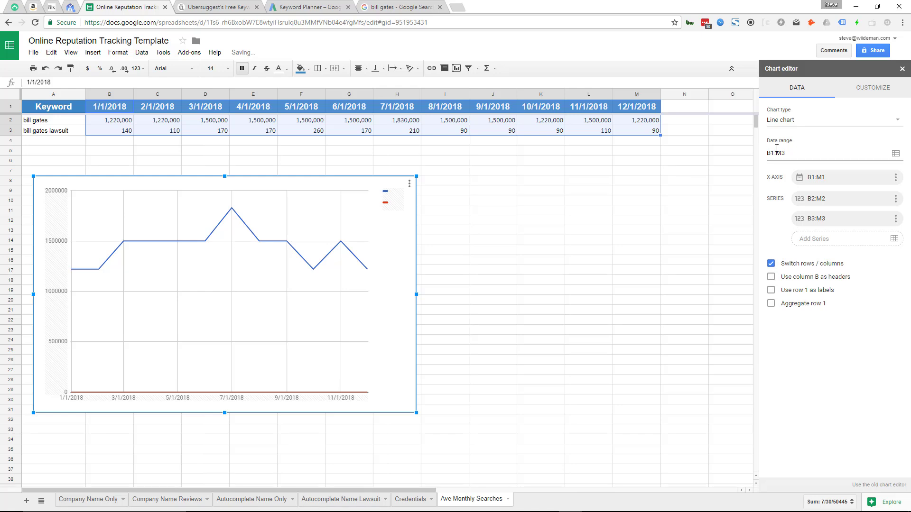
# Set the chart's data range to B1:M2 so only the "bill gates" volumes are plotted
pyautogui.click(895, 154)
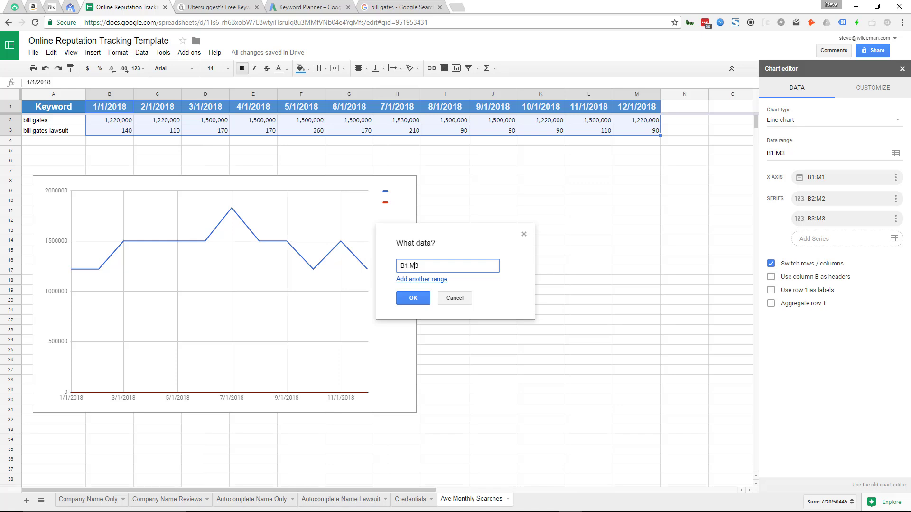
pyautogui.moveTo(416, 265); pyautogui.dragTo(421, 266)
pyautogui.write('2')
pyautogui.click(412, 299)
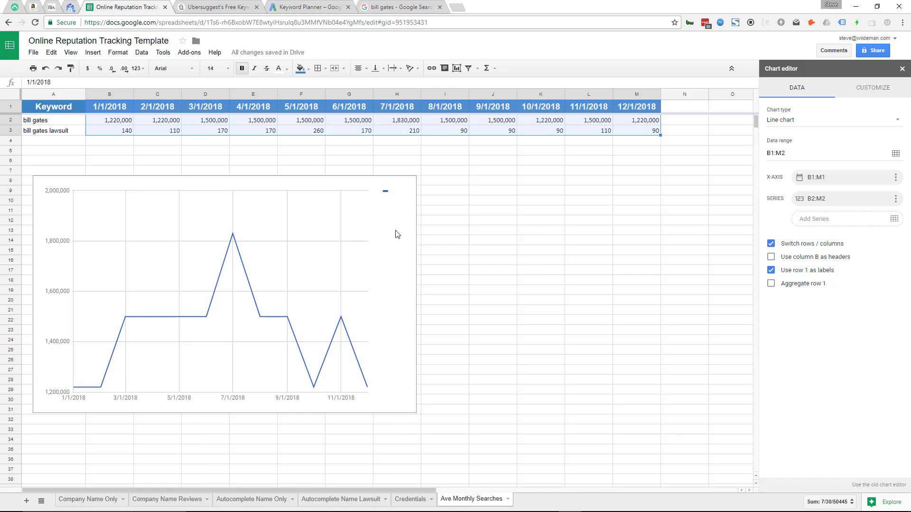
# Shrink the "bill gates" line chart to span about rows 8 to 28 from column A to the start of column H
pyautogui.click(410, 186)
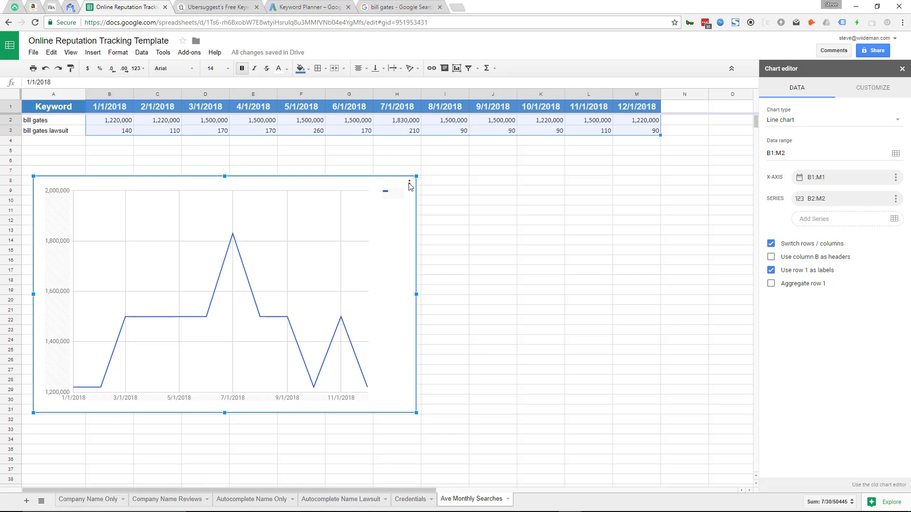
pyautogui.moveTo(234, 236)
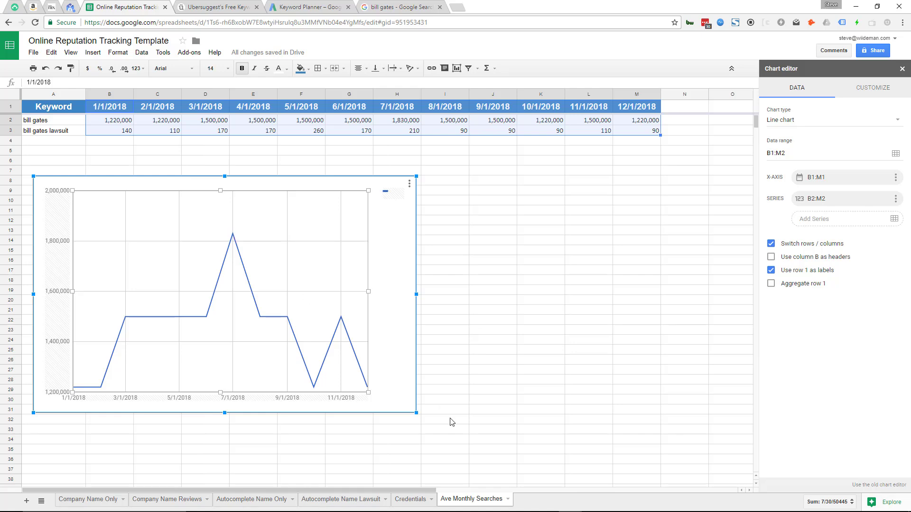
pyautogui.moveTo(417, 412); pyautogui.dragTo(378, 390)
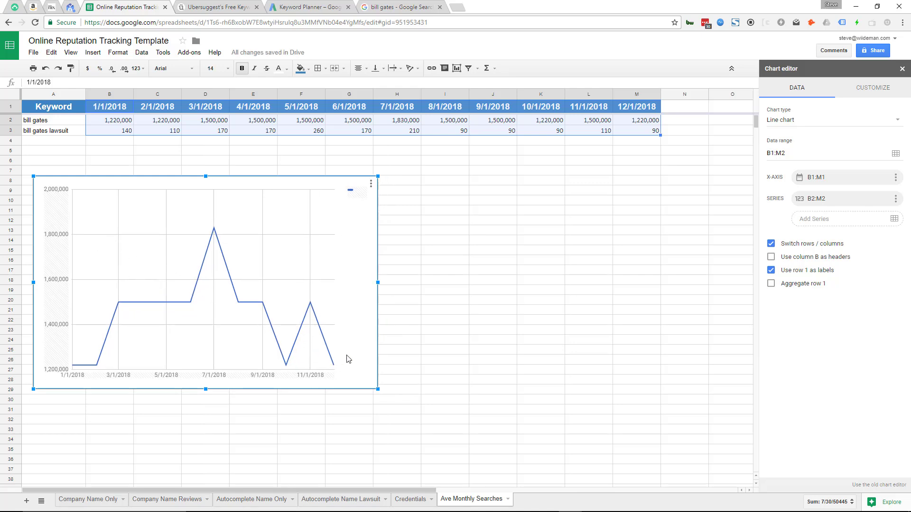
# Insert a second chart from B1:M3 and place it beside the first, spanning about rows 8 to 28 from column H to O
pyautogui.click(125, 134)
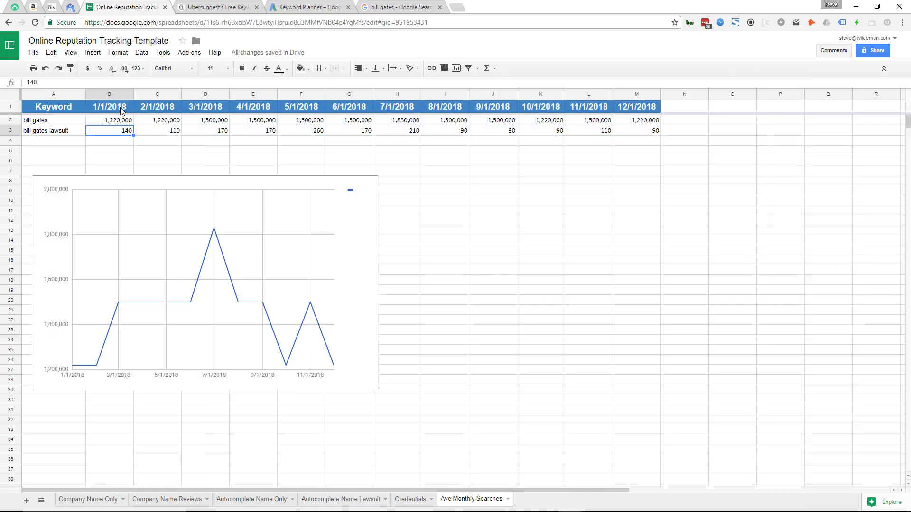
pyautogui.click(122, 107)
pyautogui.moveTo(177, 114); pyautogui.dragTo(634, 131)
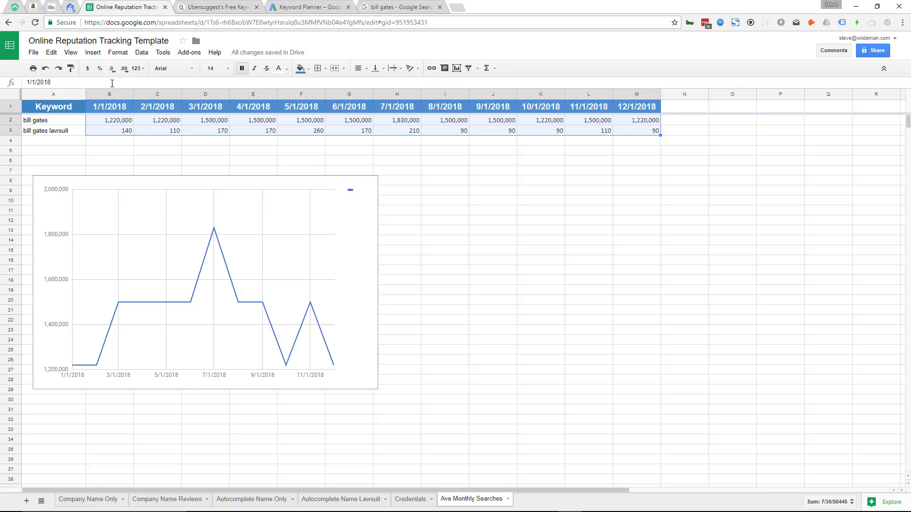
pyautogui.click(93, 53)
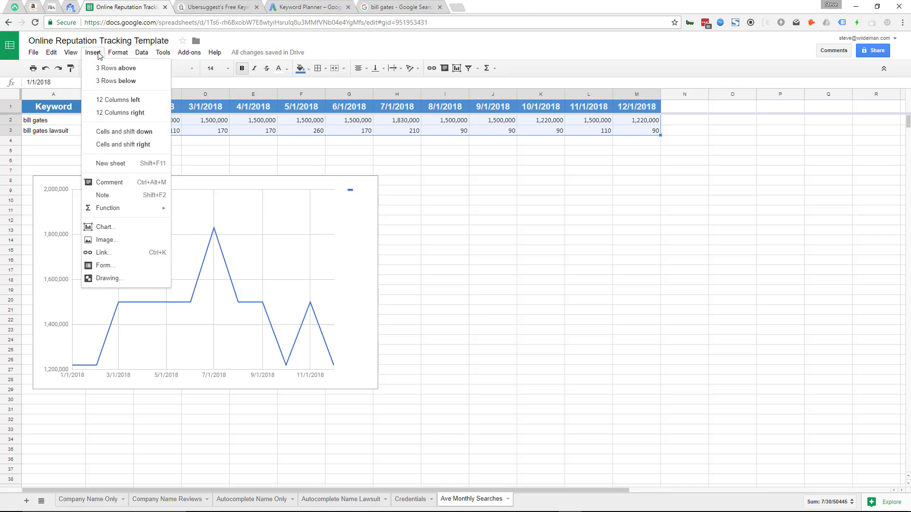
pyautogui.click(116, 227)
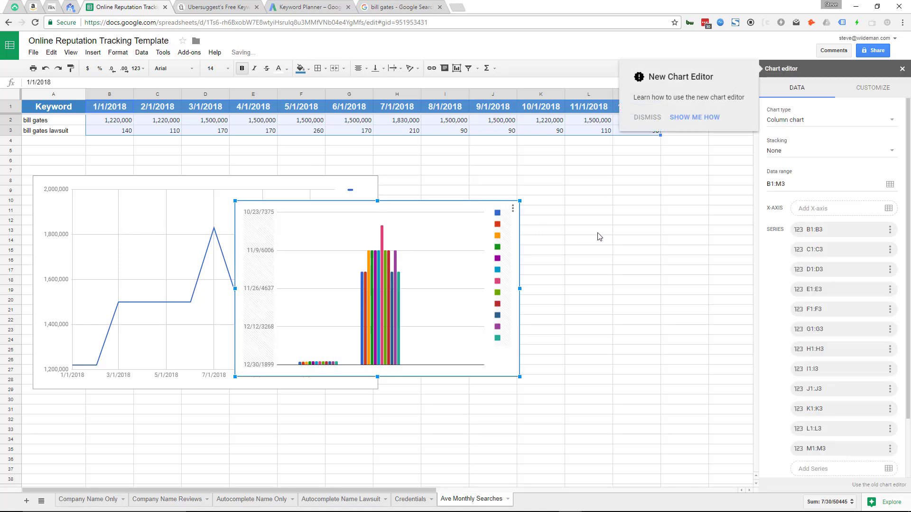
pyautogui.moveTo(453, 209); pyautogui.dragTo(603, 183)
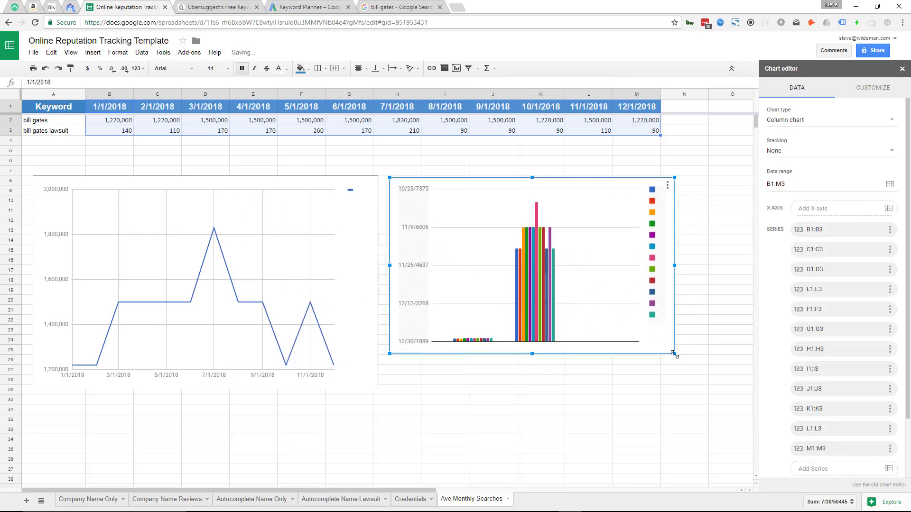
pyautogui.moveTo(674, 354); pyautogui.dragTo(731, 389)
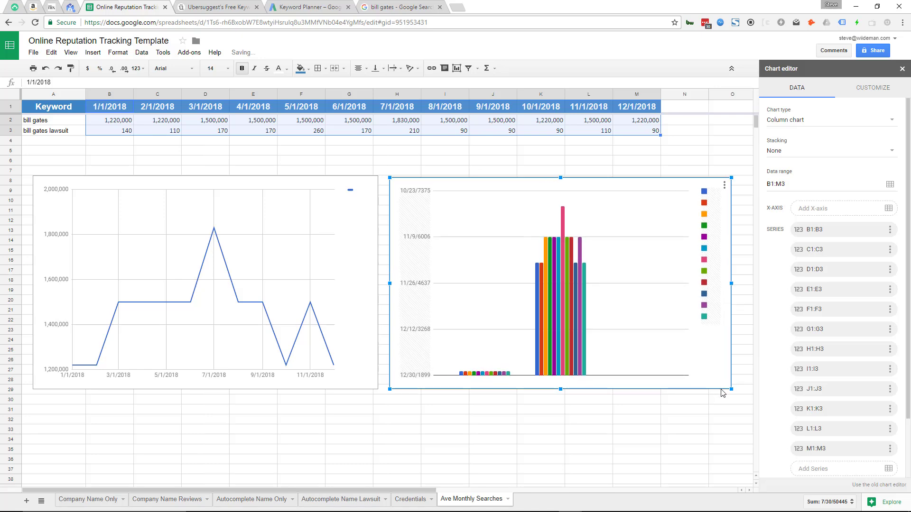
# Change the second chart to a Line chart and switch its rows and columns so the dates form the X-axis
pyautogui.click(797, 123)
pyautogui.click(792, 164)
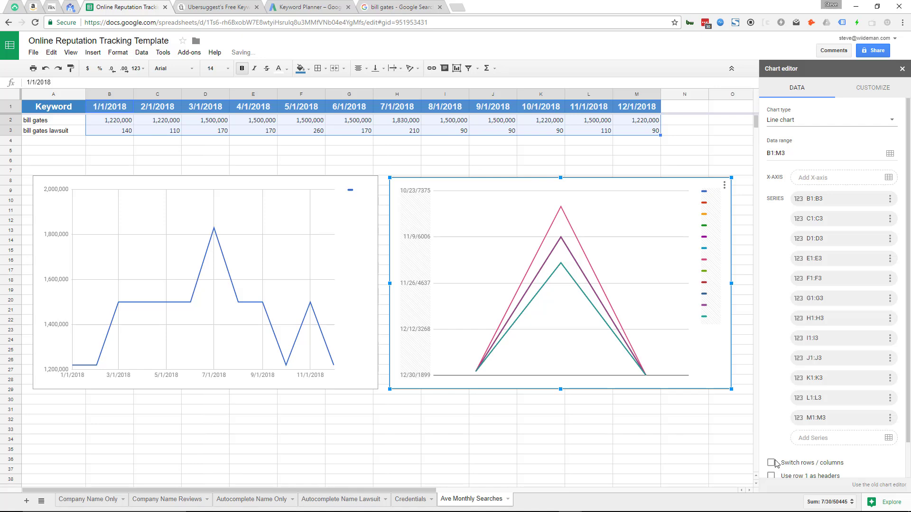
pyautogui.click(772, 463)
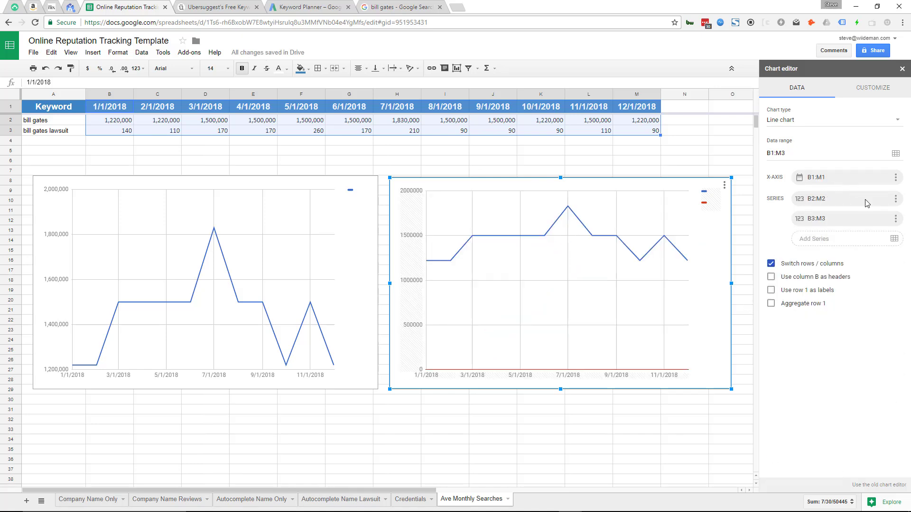
# Remove the B2:M2 series so only the "bill gates lawsuit" volumes are plotted, and nudge the chart slightly closer to the first one
pyautogui.click(896, 200)
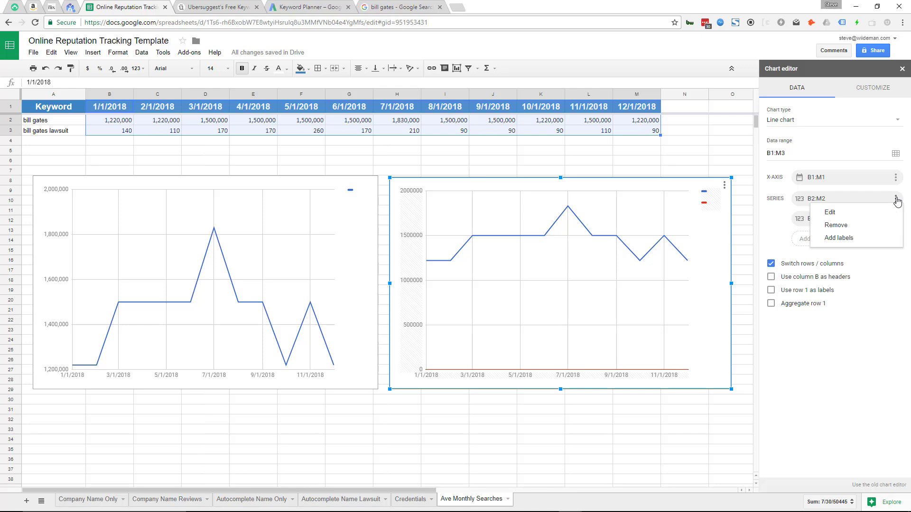
pyautogui.click(877, 222)
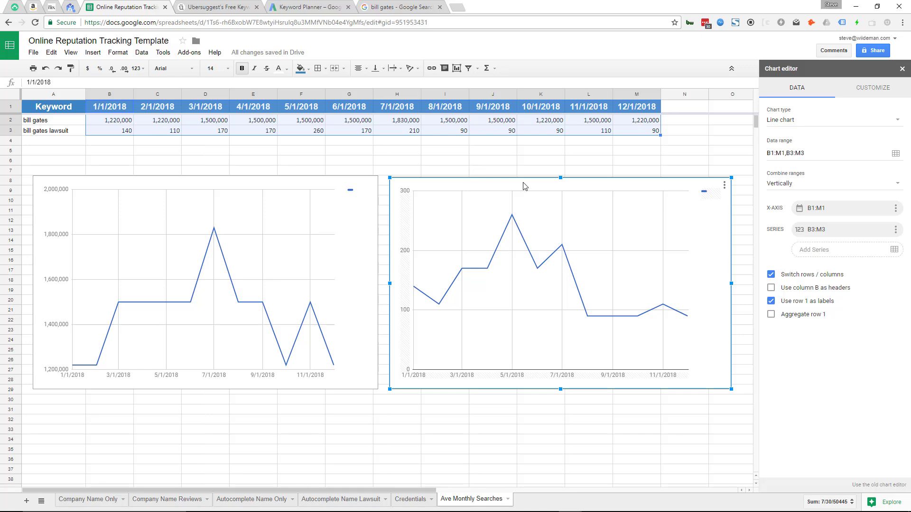
pyautogui.moveTo(511, 183); pyautogui.dragTo(508, 183)
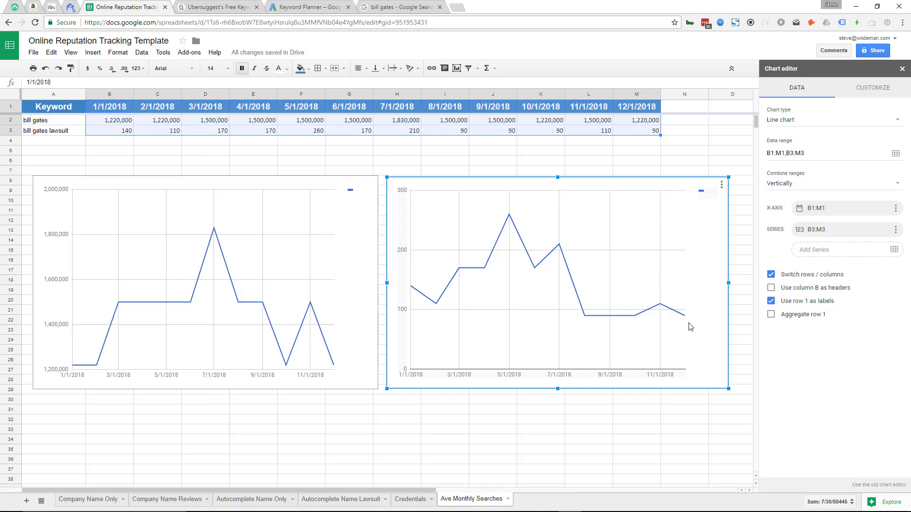
pyautogui.click(287, 418)
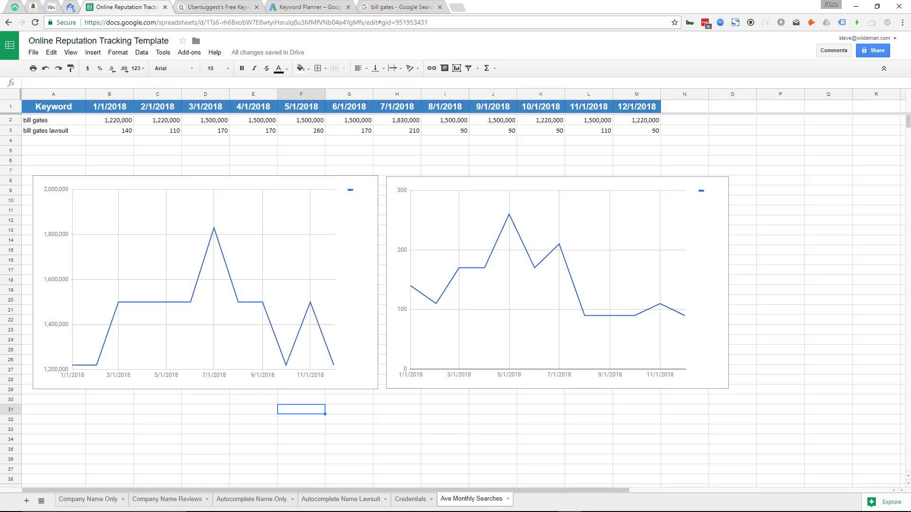
# Review the goal URLs in B2:B21 and the listing examples on the Company Name Only sheet
pyautogui.click(102, 500)
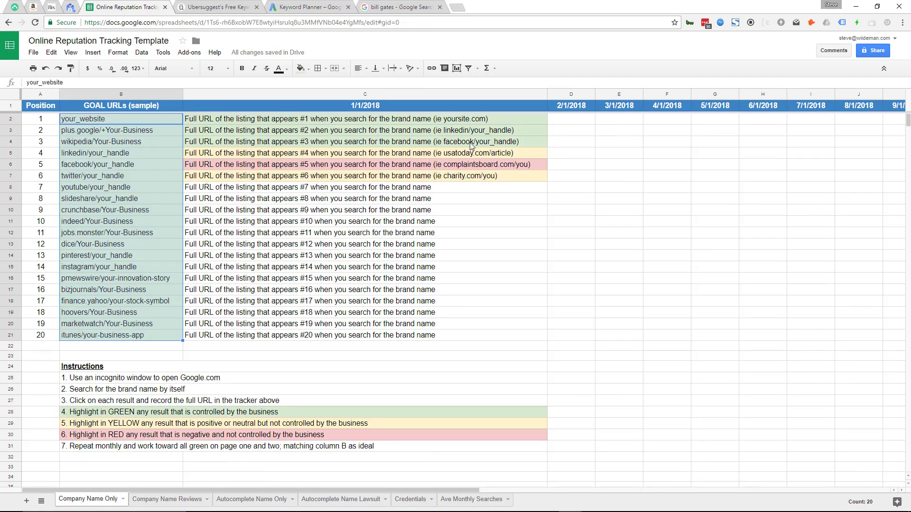
pyautogui.click(470, 232)
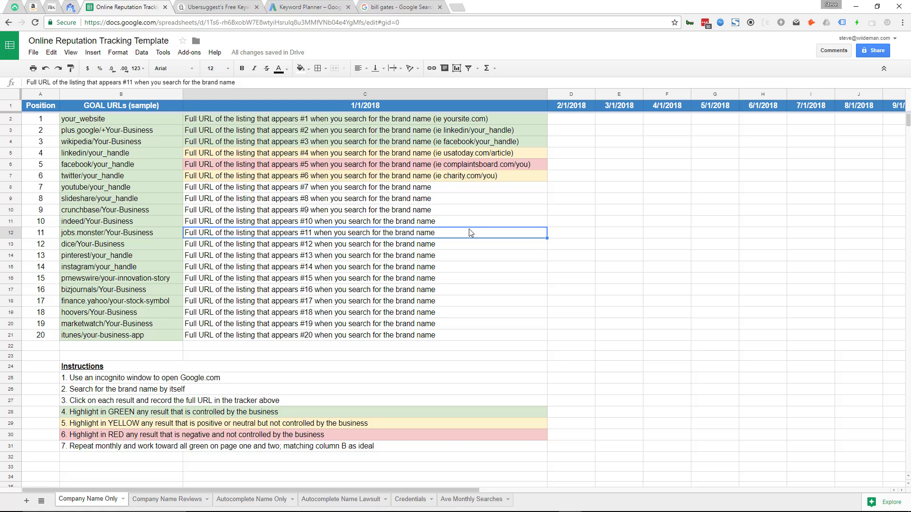
pyautogui.moveTo(138, 335); pyautogui.dragTo(145, 124)
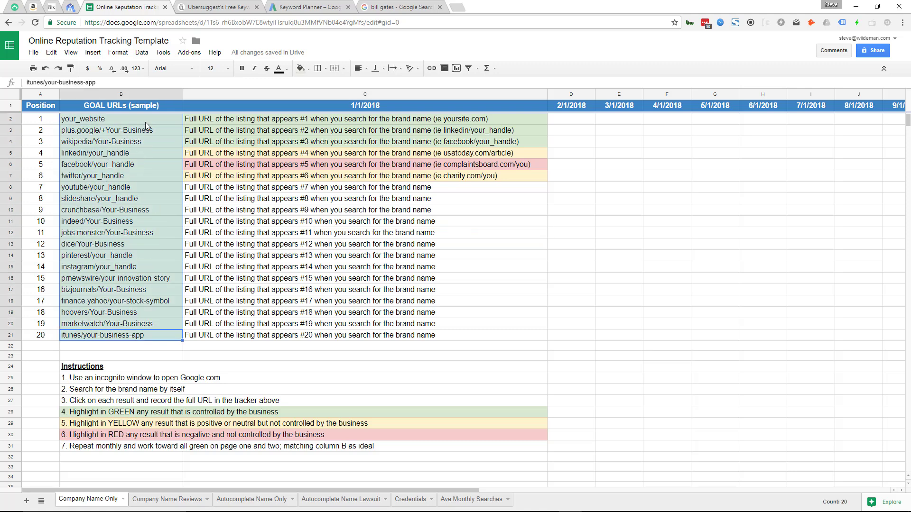
pyautogui.click(221, 178)
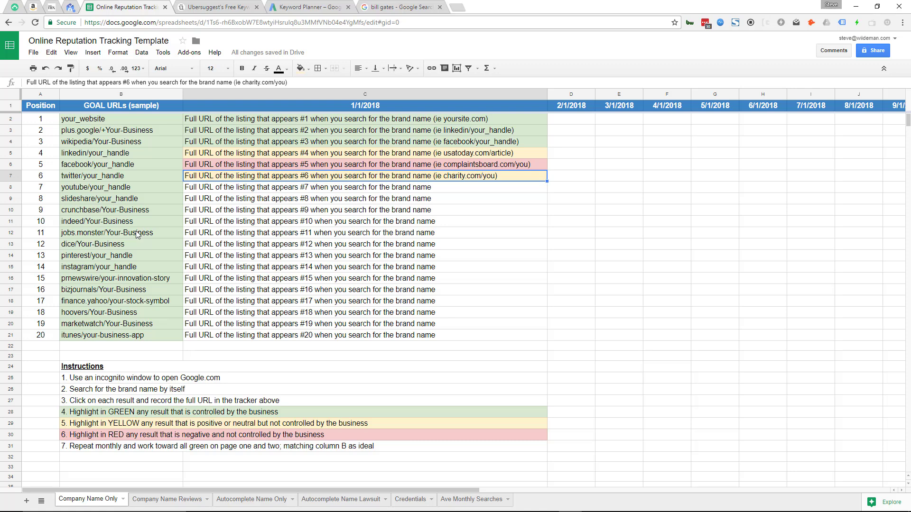
# Search Google for "link schemes" in a new browser tab and open the Search Console Help article on link schemes
pyautogui.click(457, 7)
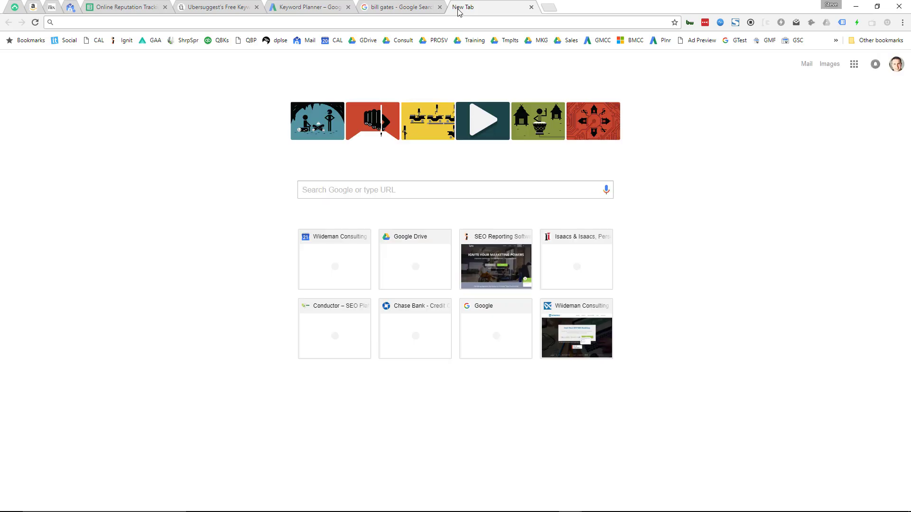
pyautogui.write('link schemes')
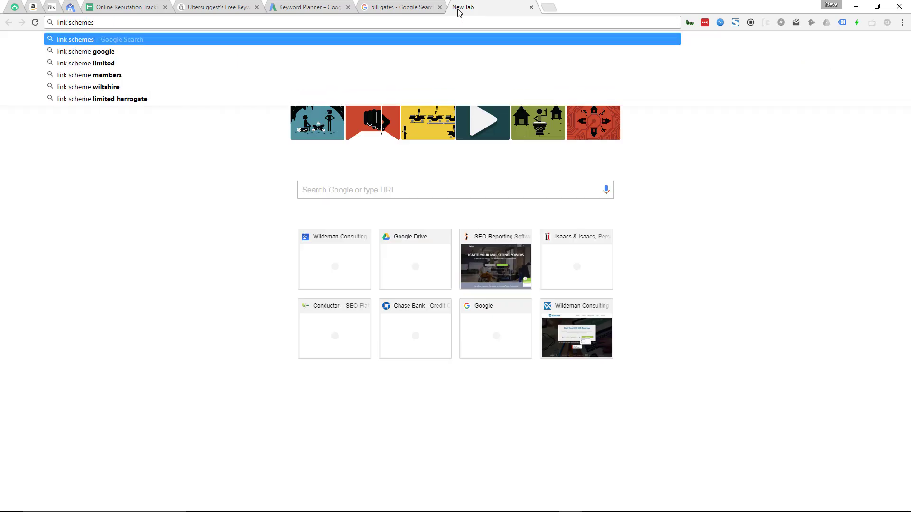
pyautogui.press('Return')
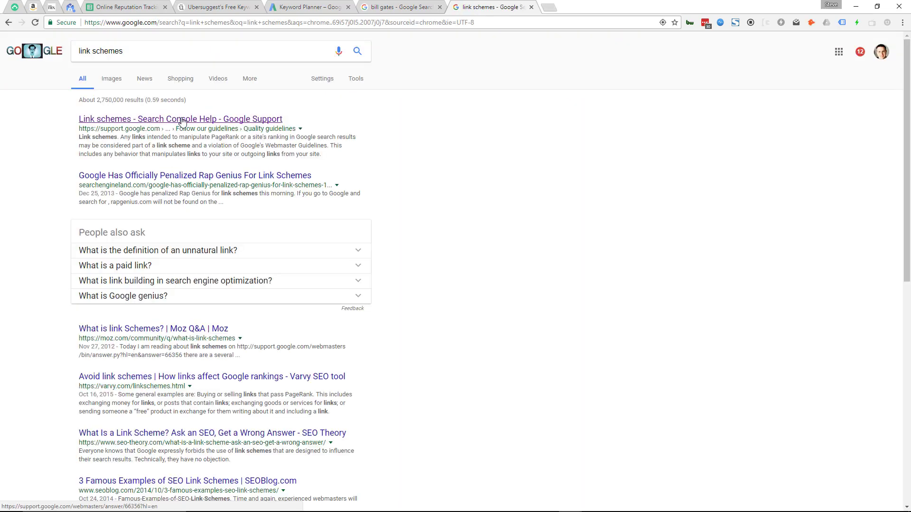
pyautogui.click(183, 121)
# Read the link scheme examples in the article, reset the page zoom to default, and return to the Online Reputation Tracking Template
pyautogui.scroll(-2, 479, 259)
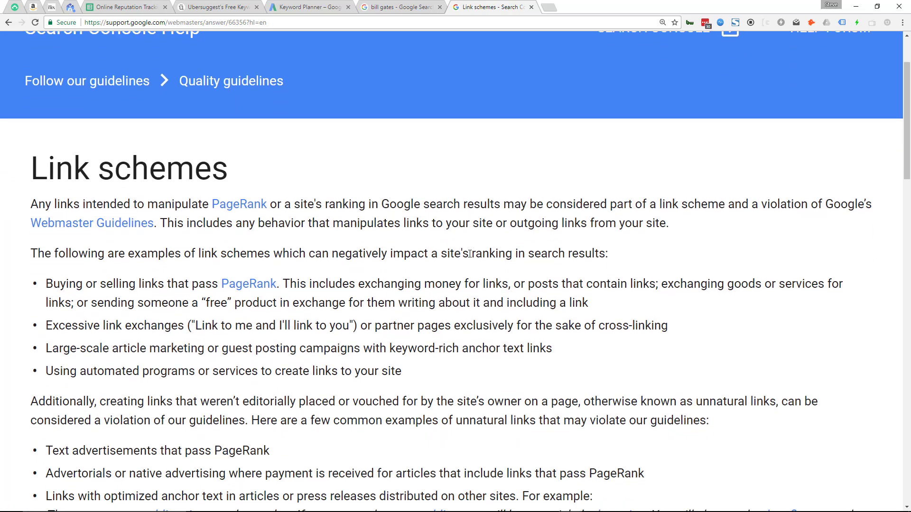
pyautogui.scroll(-2, 451, 235)
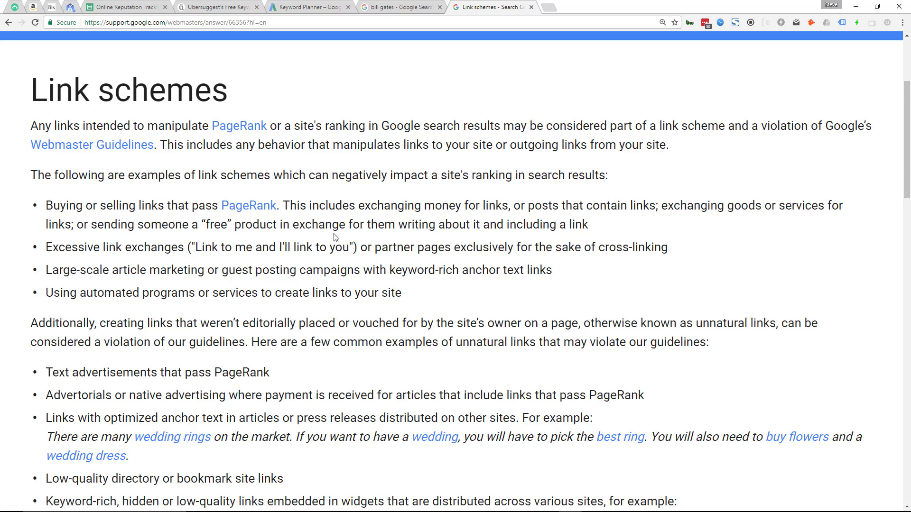
pyautogui.scroll(2, 294, 130)
pyautogui.scroll(-1, 334, 234)
pyautogui.scroll(-1, 335, 234)
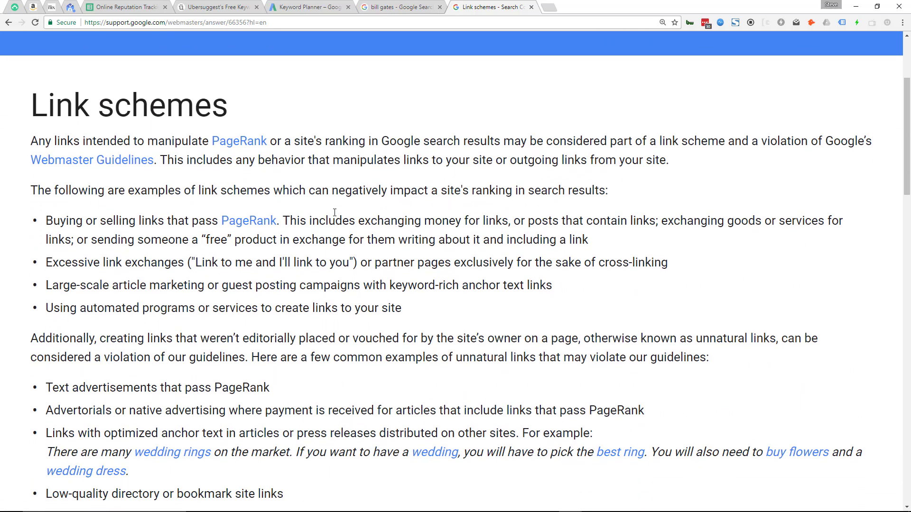
pyautogui.click(663, 23)
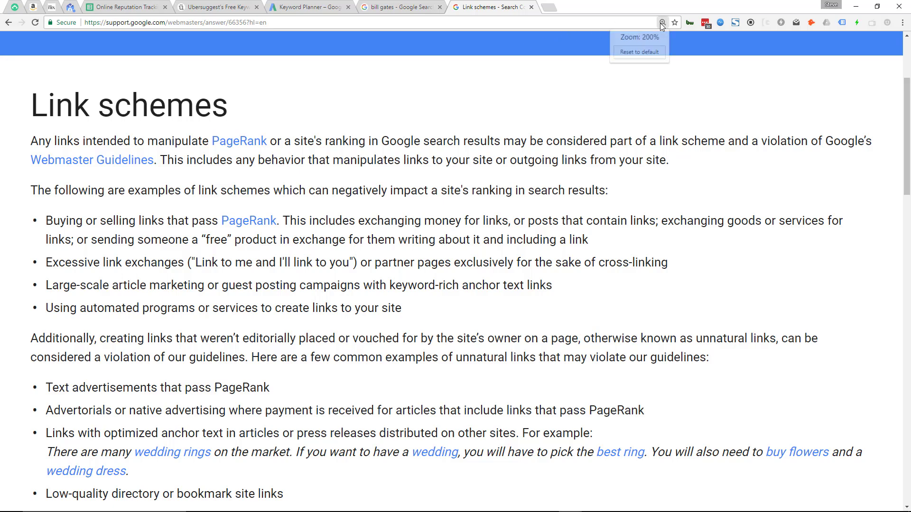
pyautogui.click(639, 53)
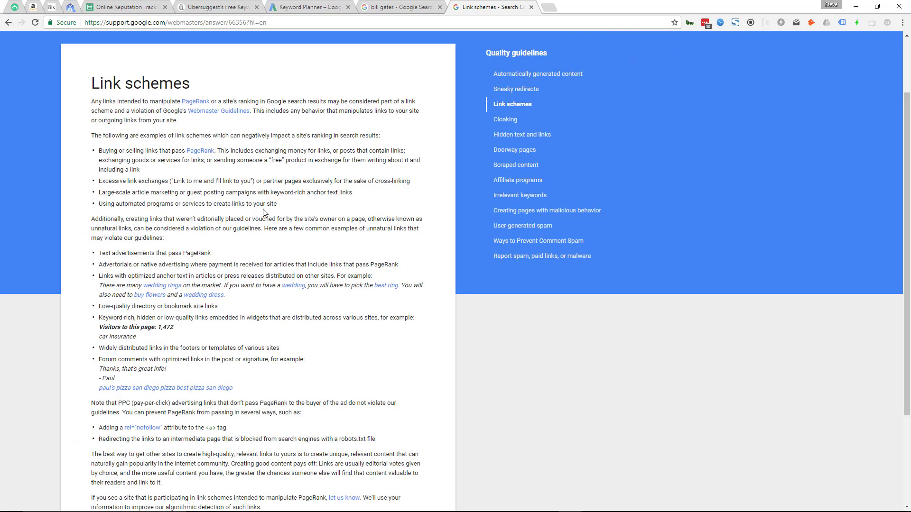
pyautogui.scroll(2, 297, 218)
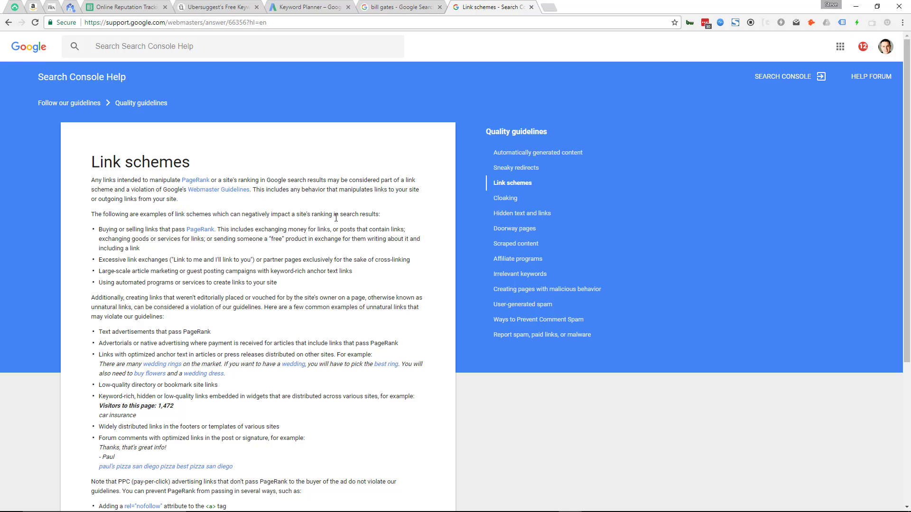
pyautogui.click(136, 9)
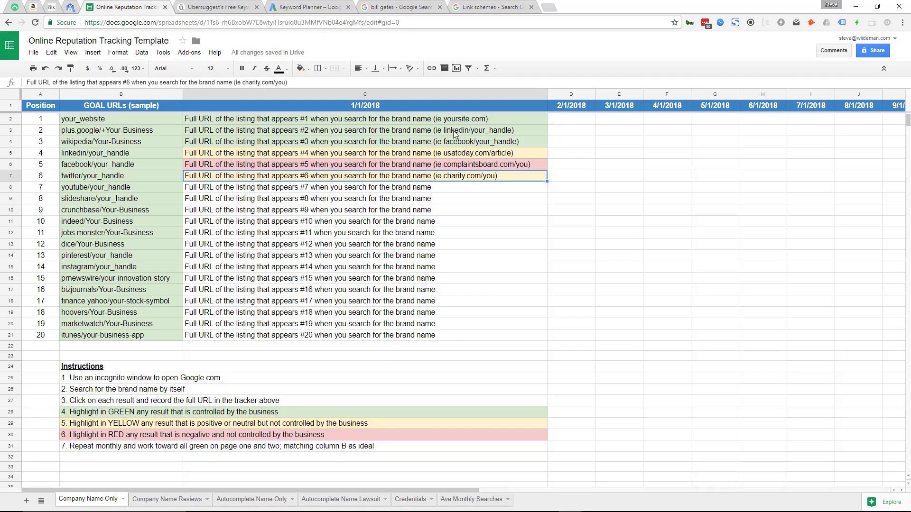